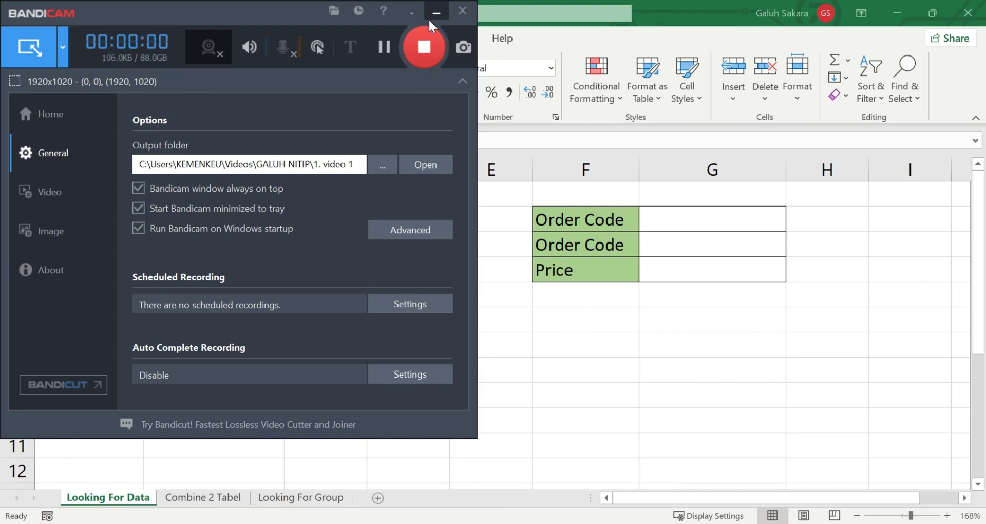
Shorten the duplicate 'Order Code' label in F3 to 'Order', then select G2
{"action": "left_click", "coordinate": [429, 19]}
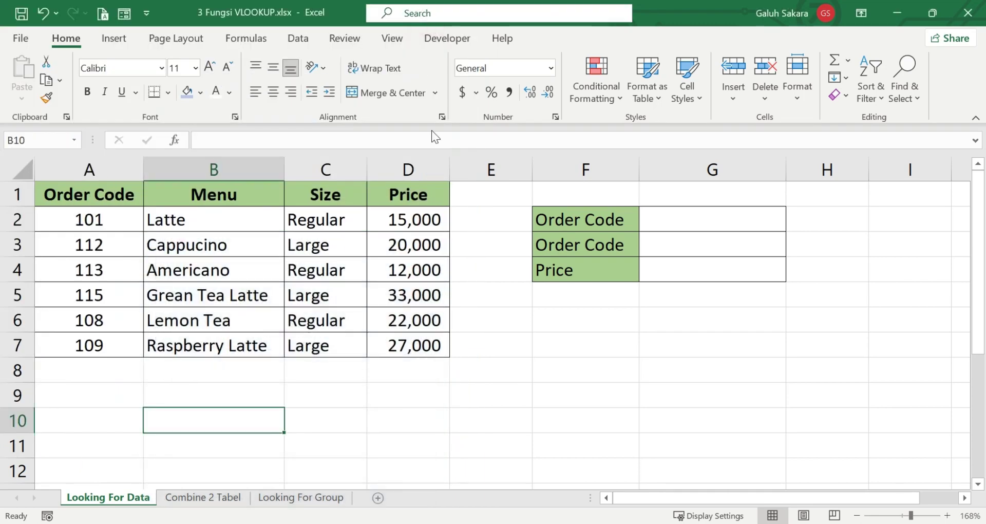
{"action": "left_click", "coordinate": [497, 378]}
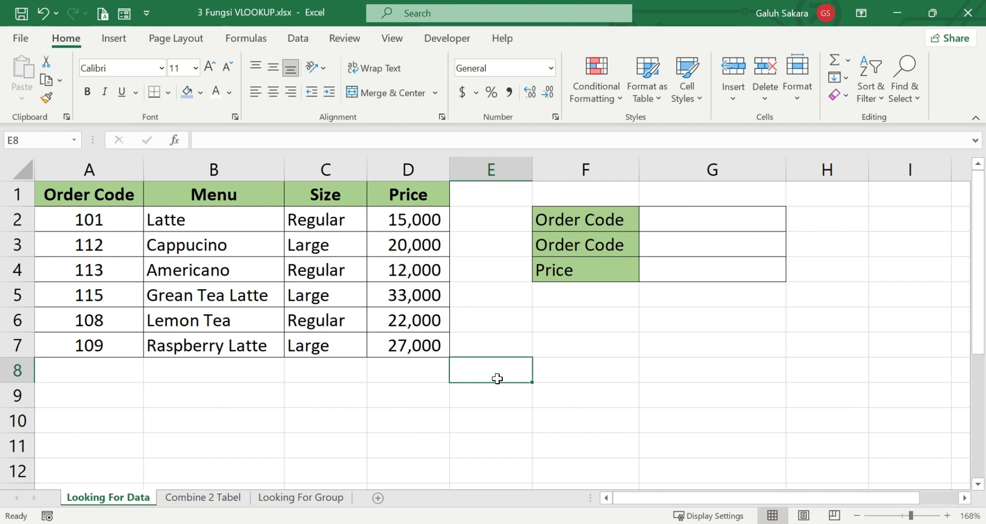
{"action": "double_click", "coordinate": [624, 246]}
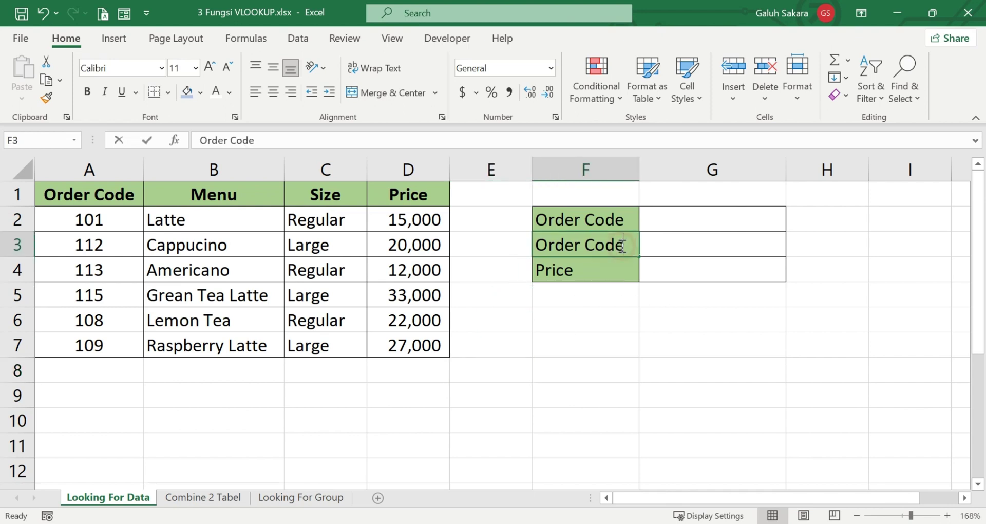
{"action": "key", "text": "BackSpace"}
{"action": "key", "text": "BackSpace"}
{"action": "key", "text": "BackSpace"}
{"action": "key", "text": "BackSpace"}
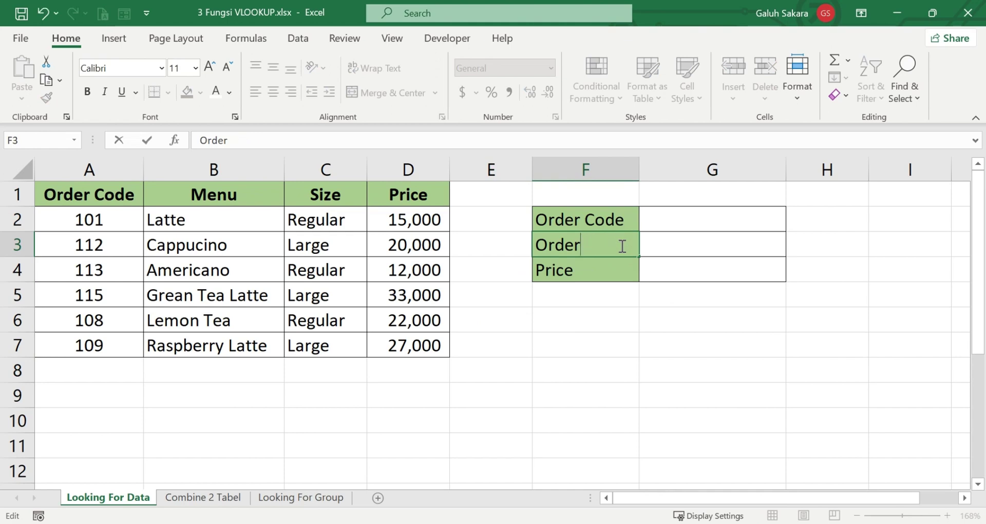
{"action": "key", "text": "Return"}
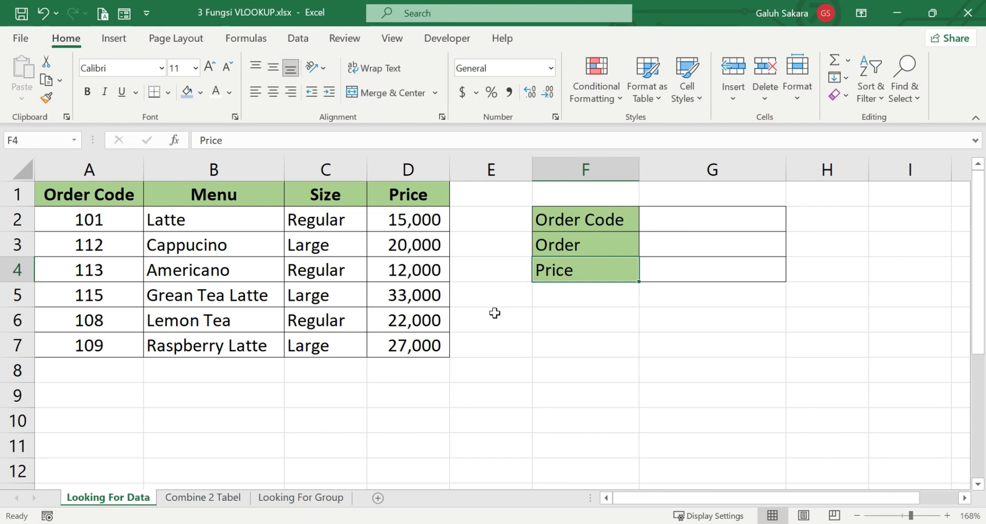
{"action": "left_click", "coordinate": [577, 221]}
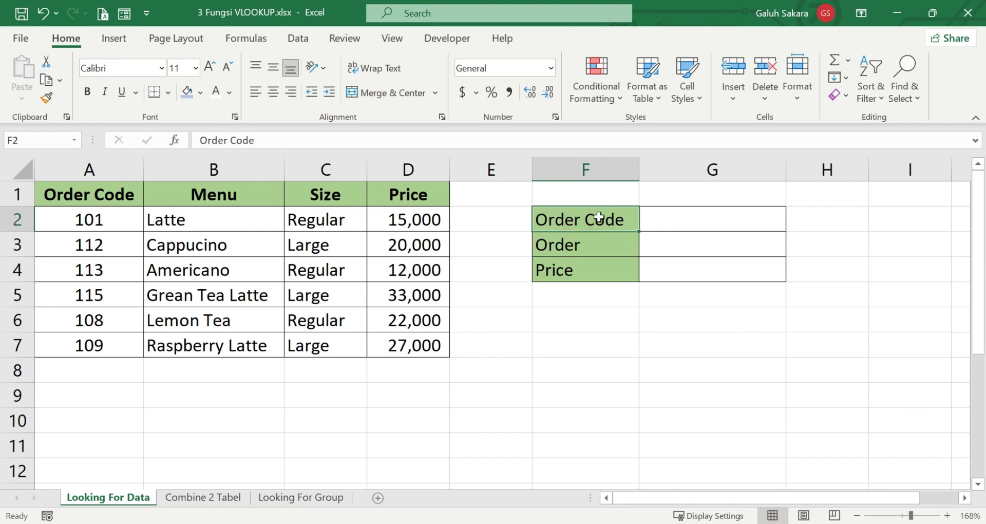
{"action": "left_click", "coordinate": [673, 221]}
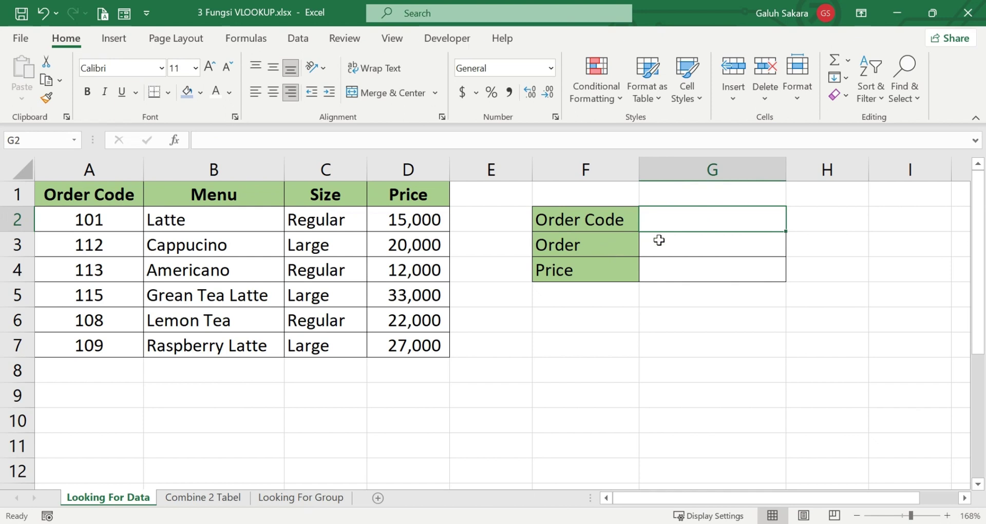
Enter order code 101 in G2 and =VLOOKUP($G$2,$A$1:$D$7,2,0) in G3 to return Latte
{"action": "type", "text": "101"}
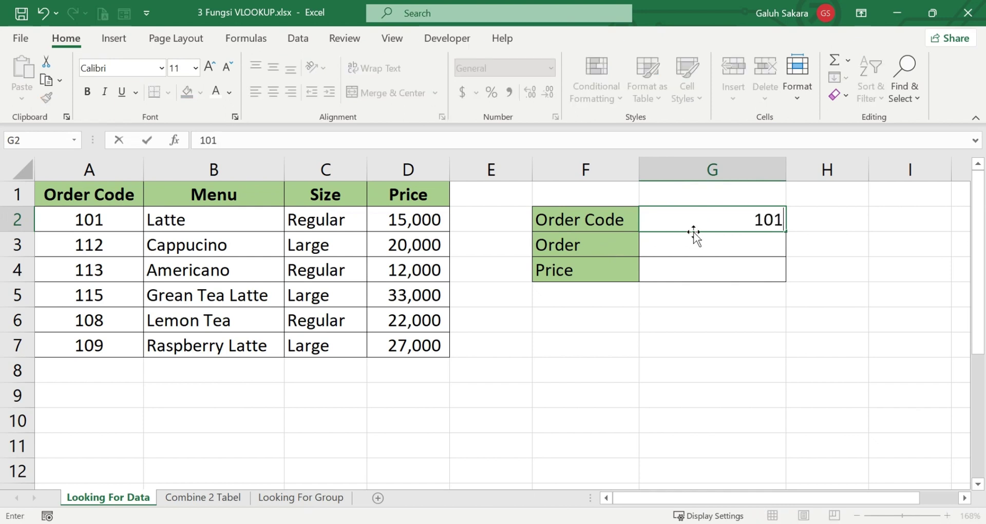
{"action": "key", "text": "Return"}
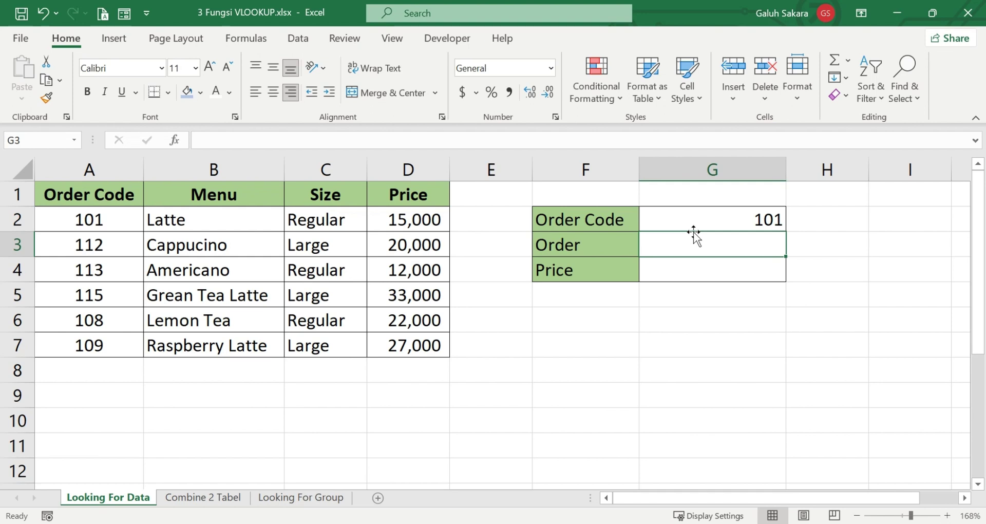
{"action": "type", "text": "=vl"}
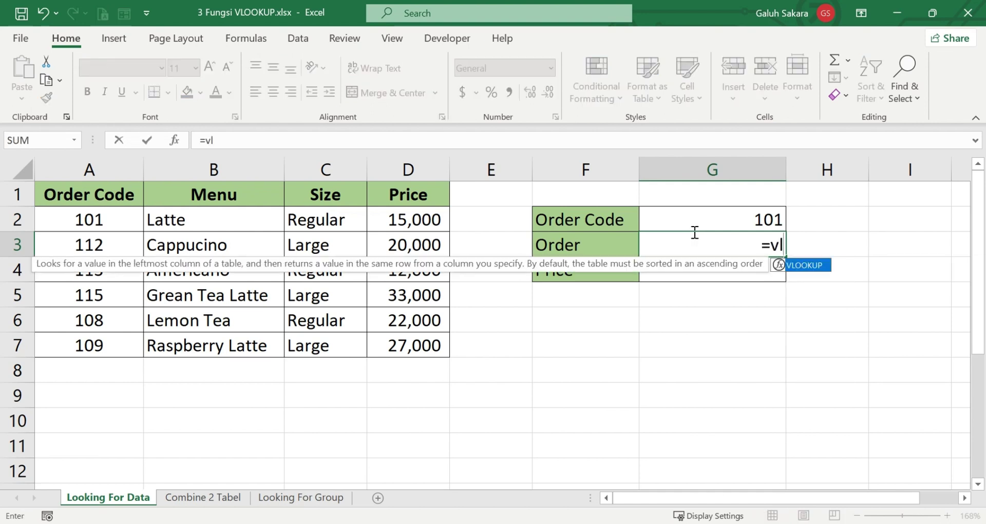
{"action": "double_click", "coordinate": [818, 265]}
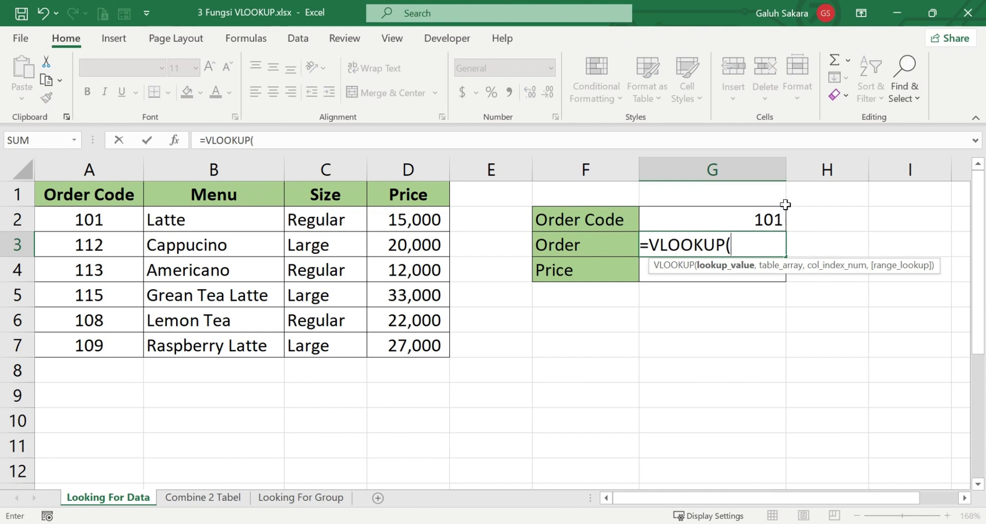
{"action": "left_click", "coordinate": [754, 217]}
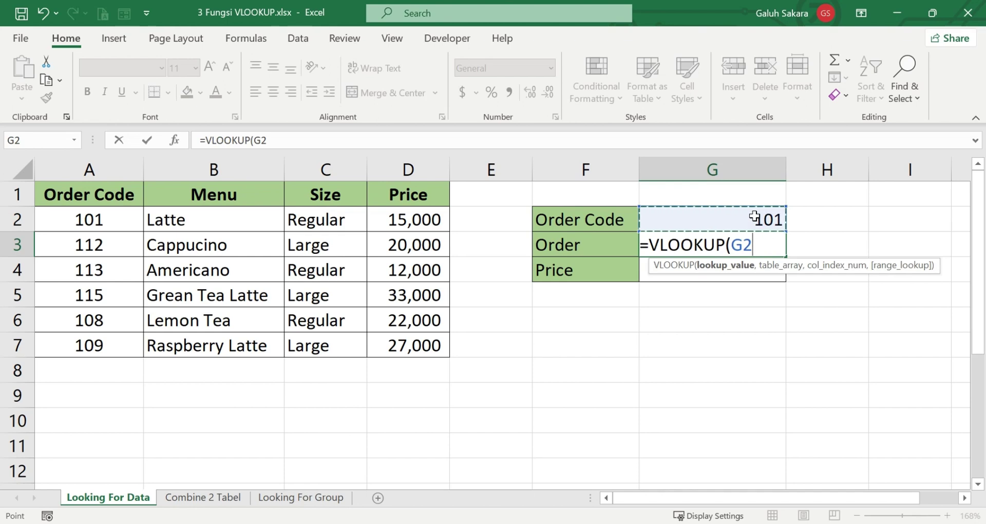
{"action": "key", "text": "F4"}
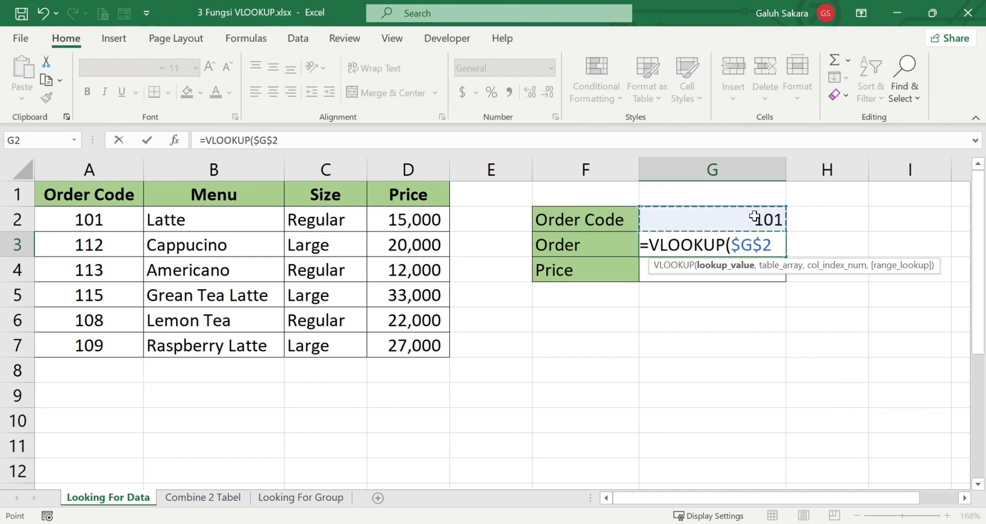
{"action": "type", "text": ","}
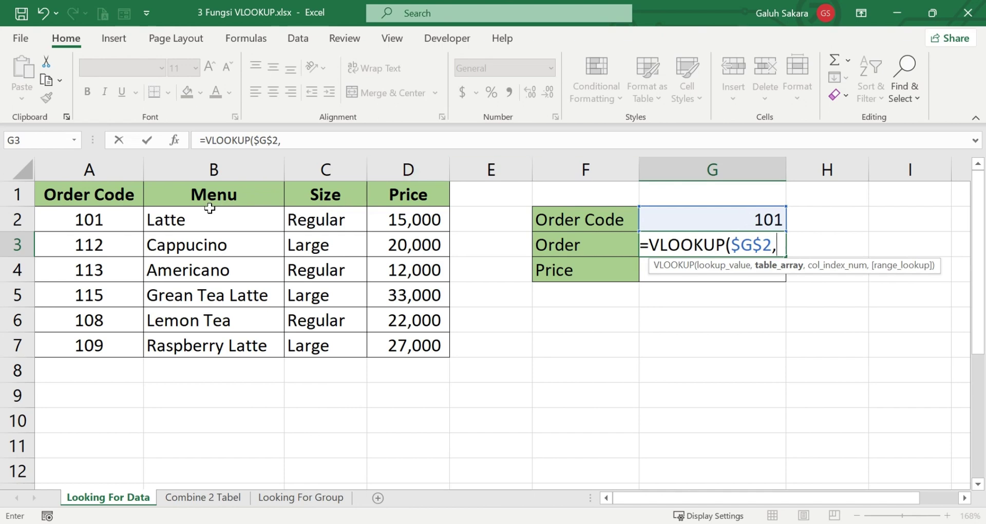
{"action": "mouse_move", "coordinate": [105, 194]}
{"action": "left_mouse_down"}
{"action": "mouse_move", "coordinate": [356, 338]}
{"action": "mouse_move", "coordinate": [396, 333]}
{"action": "left_mouse_up"}
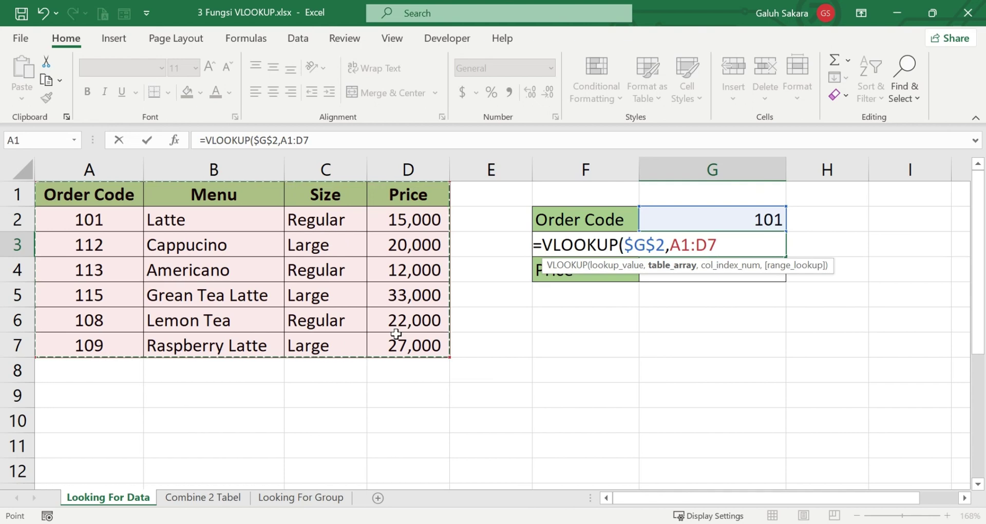
{"action": "key", "text": "F4"}
{"action": "type", "text": "$D$7,"}
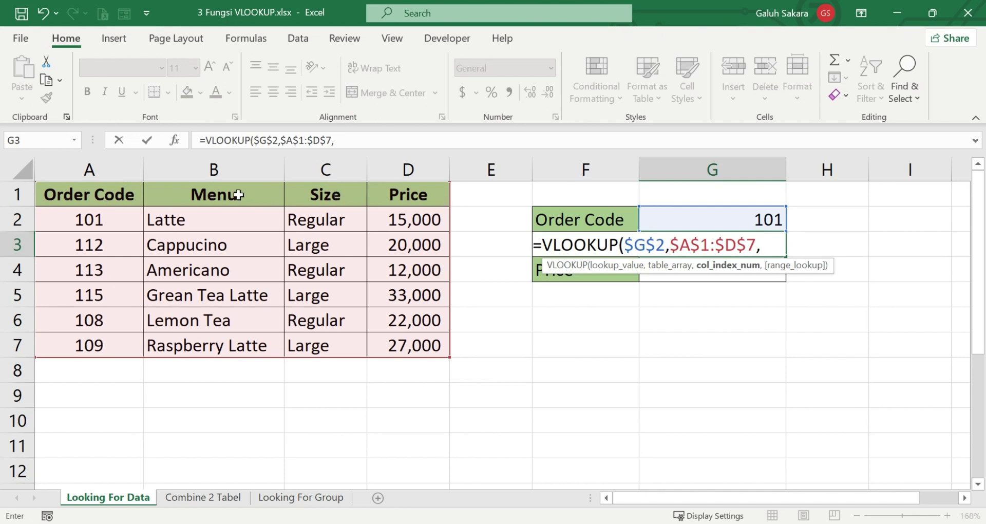
{"action": "type", "text": "2"}
{"action": "type", "text": ",0)"}
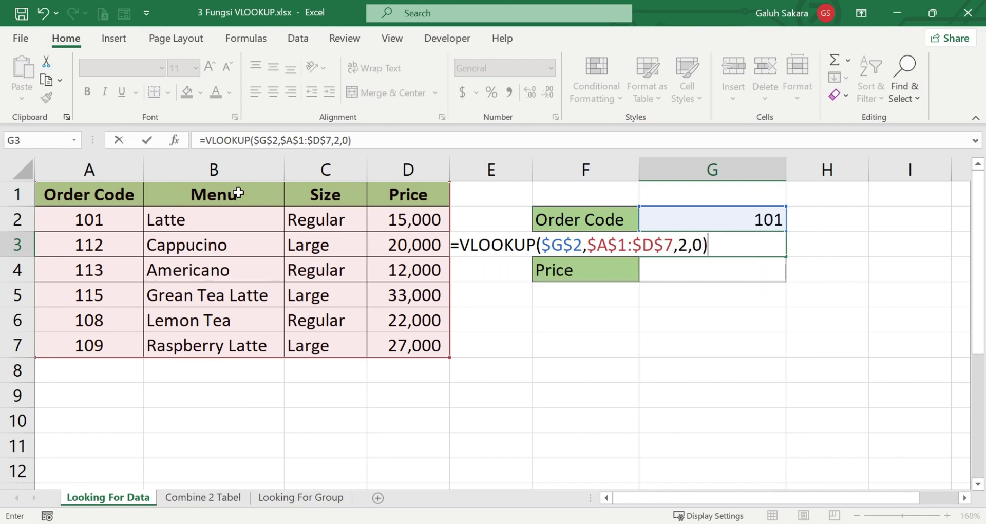
{"action": "key", "text": "Return"}
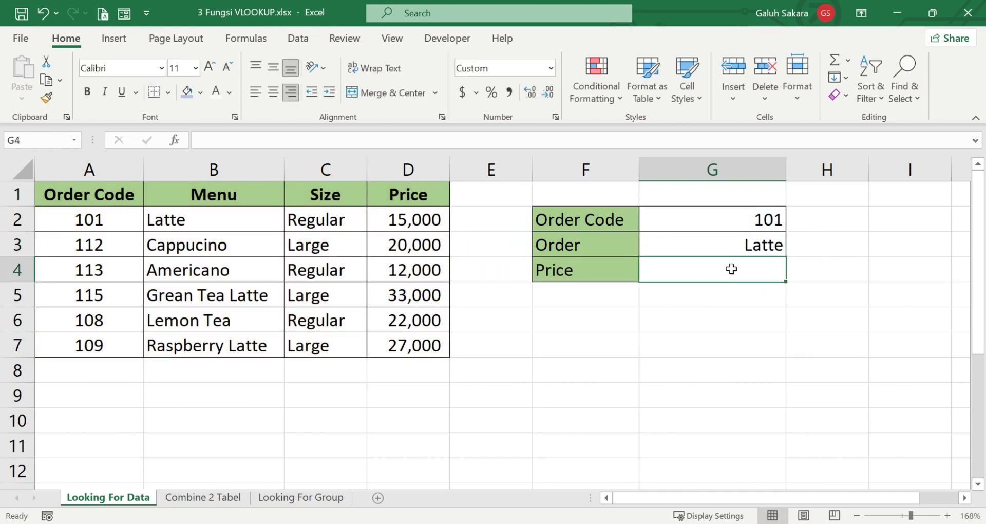
Copy the G3 lookup into G4 and change its column index to 4 to return the price
{"action": "left_click", "coordinate": [754, 246]}
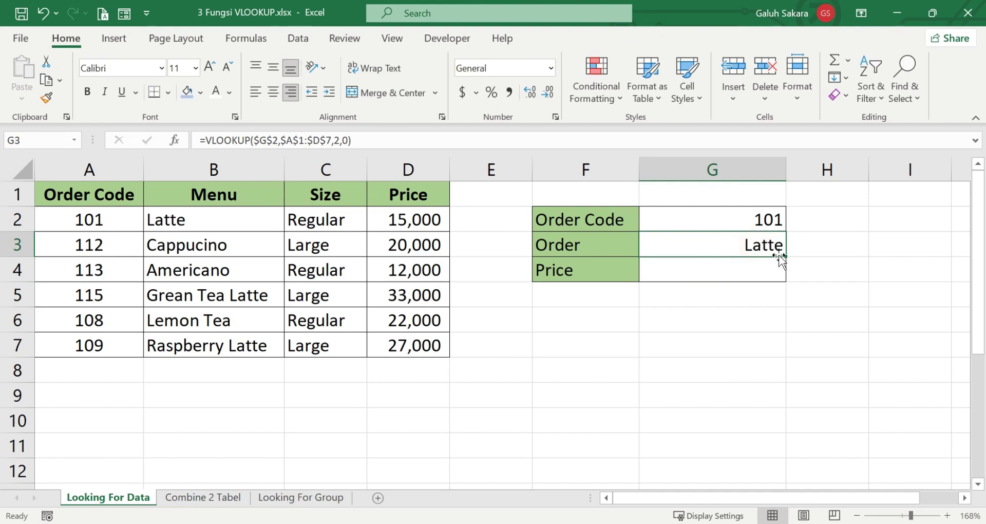
{"action": "left_click_drag", "start_coordinate": [789, 255], "coordinate": [786, 282]}
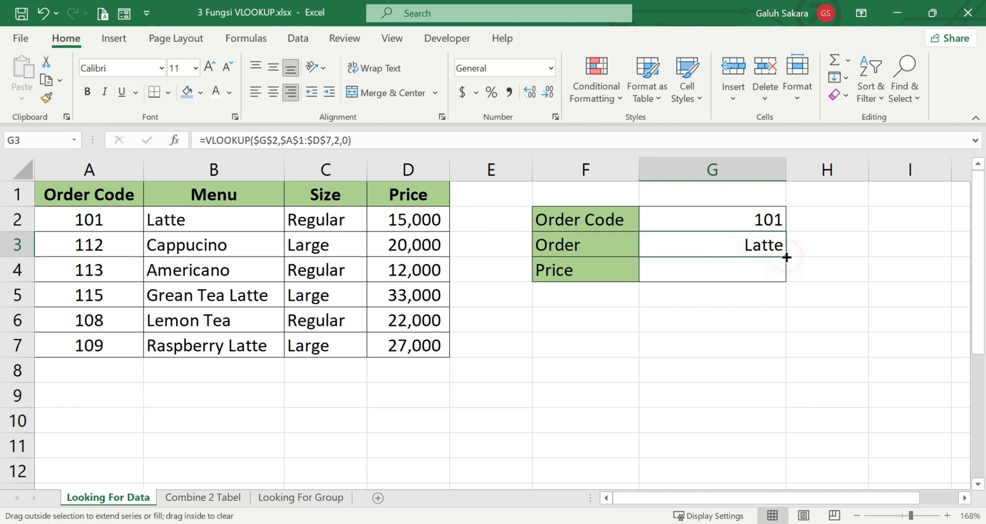
{"action": "left_click", "coordinate": [748, 319]}
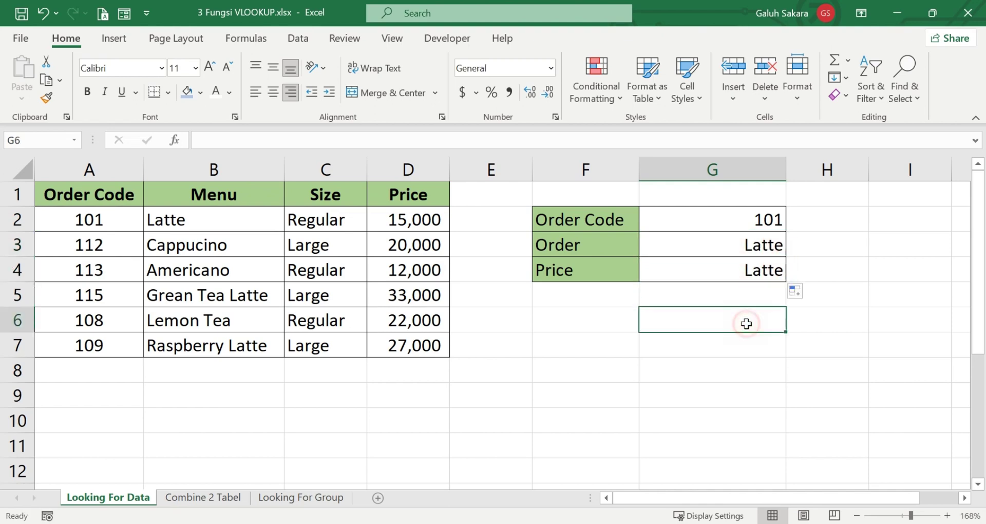
{"action": "left_click", "coordinate": [743, 268]}
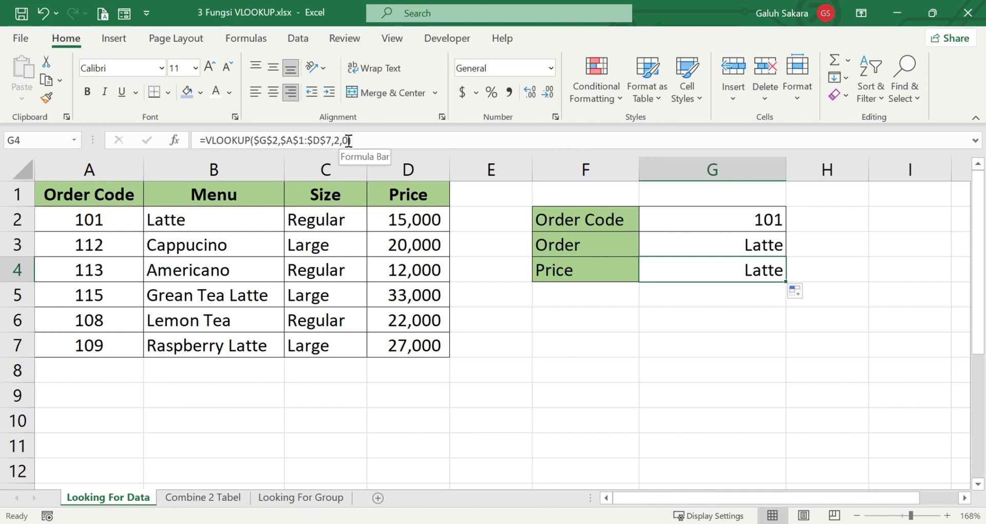
{"action": "left_click", "coordinate": [340, 140]}
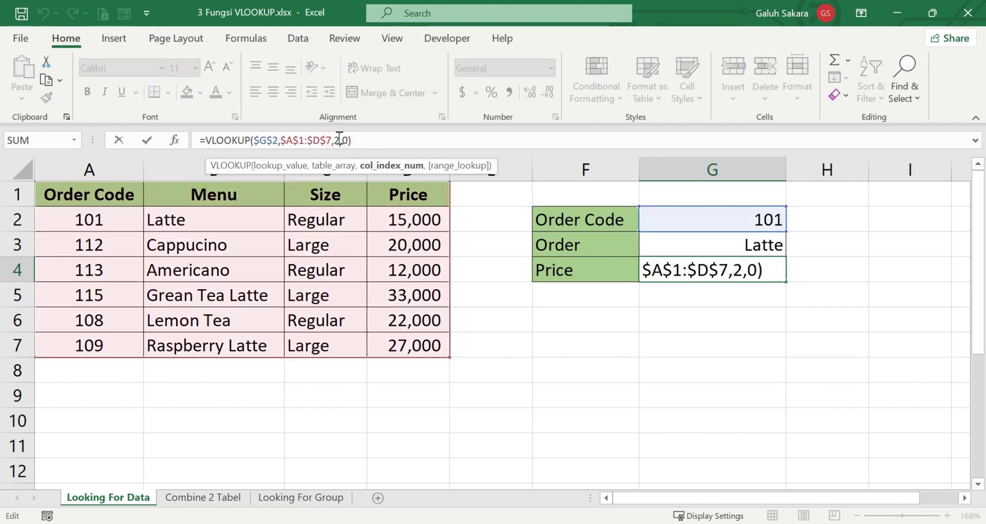
{"action": "key", "text": "BackSpace"}
{"action": "type", "text": "4"}
{"action": "key", "text": "Return"}
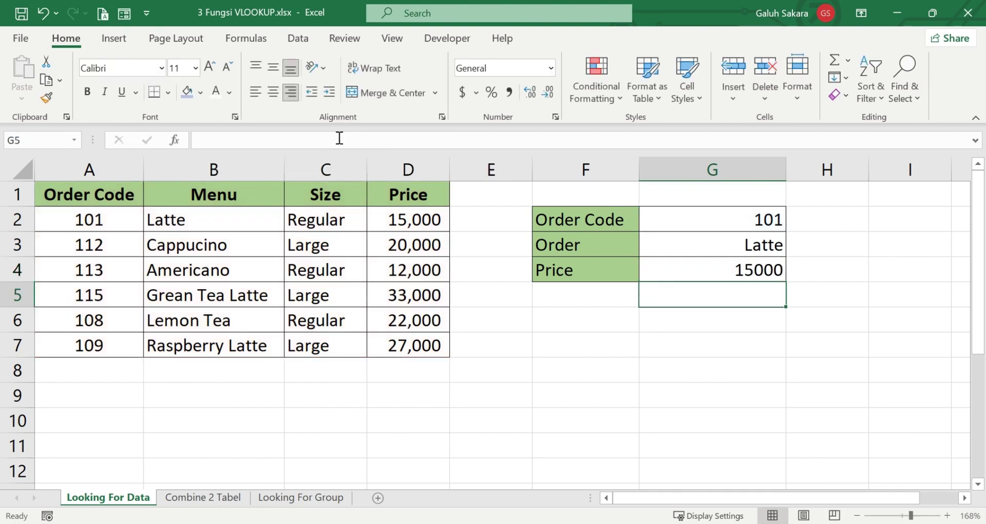
Apply Comma Style to the G4 price so it shows 15,000.00
{"action": "left_click", "coordinate": [699, 267]}
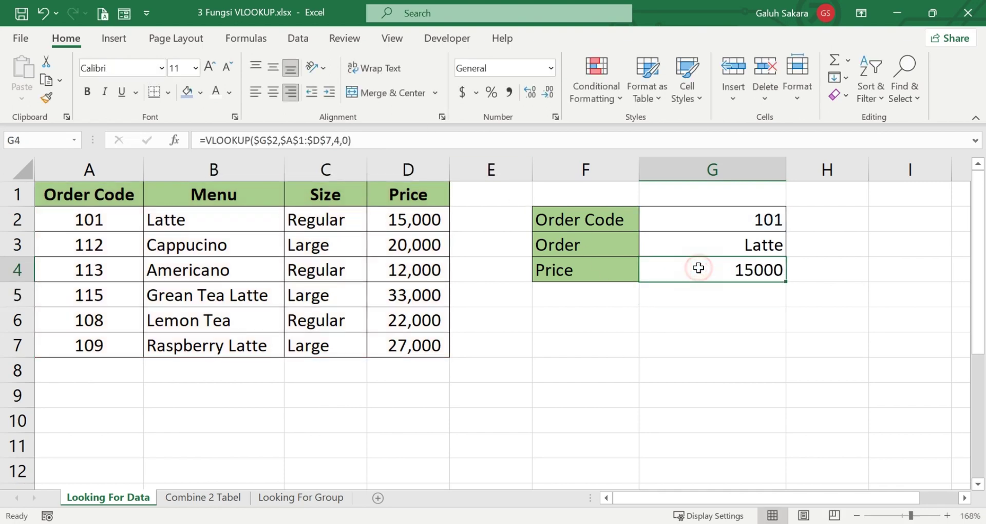
{"action": "left_click", "coordinate": [511, 92]}
{"action": "left_click", "coordinate": [621, 389]}
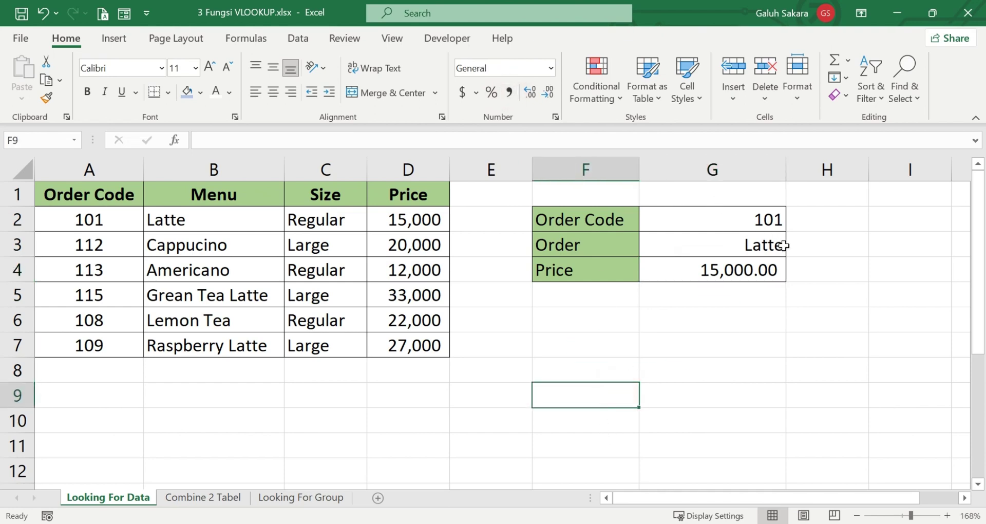
Test order codes 112 and then 109 in G2, then switch to the Combine 2 Tabel sheet
{"action": "left_click", "coordinate": [768, 216]}
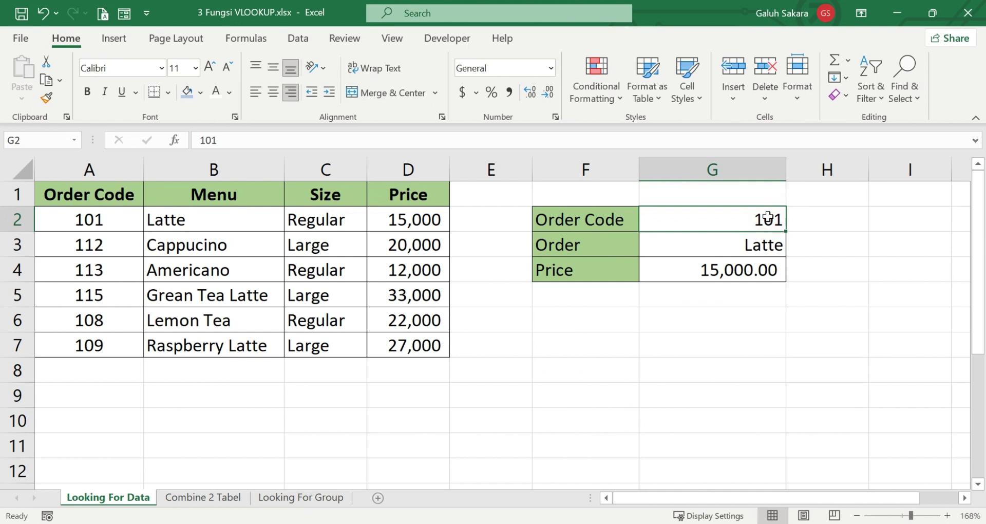
{"action": "type", "text": "11"}
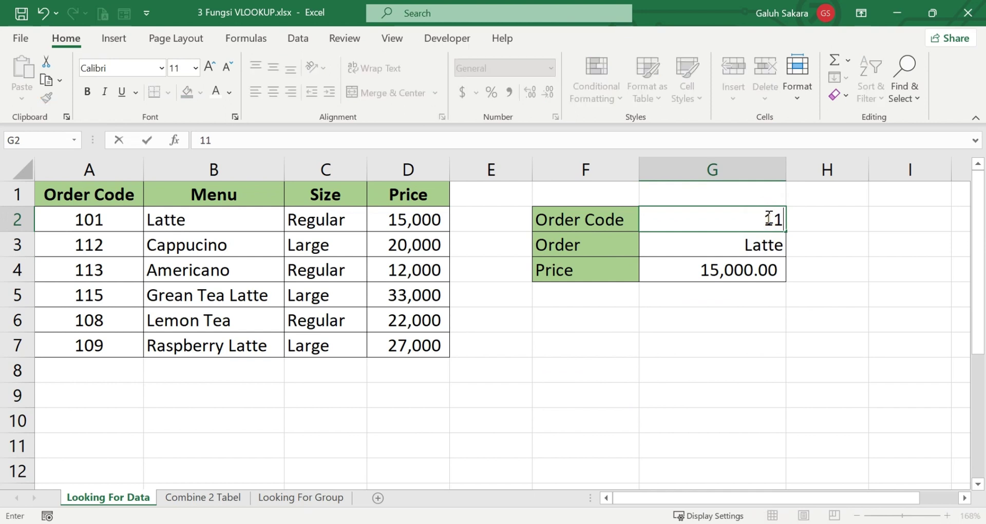
{"action": "type", "text": "2"}
{"action": "key", "text": "Return"}
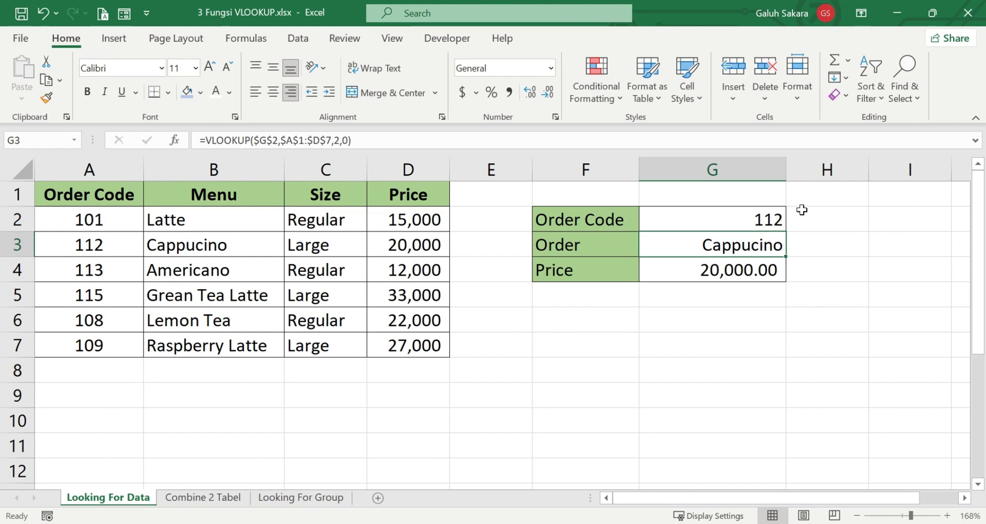
{"action": "left_click", "coordinate": [768, 216]}
{"action": "type", "text": "109"}
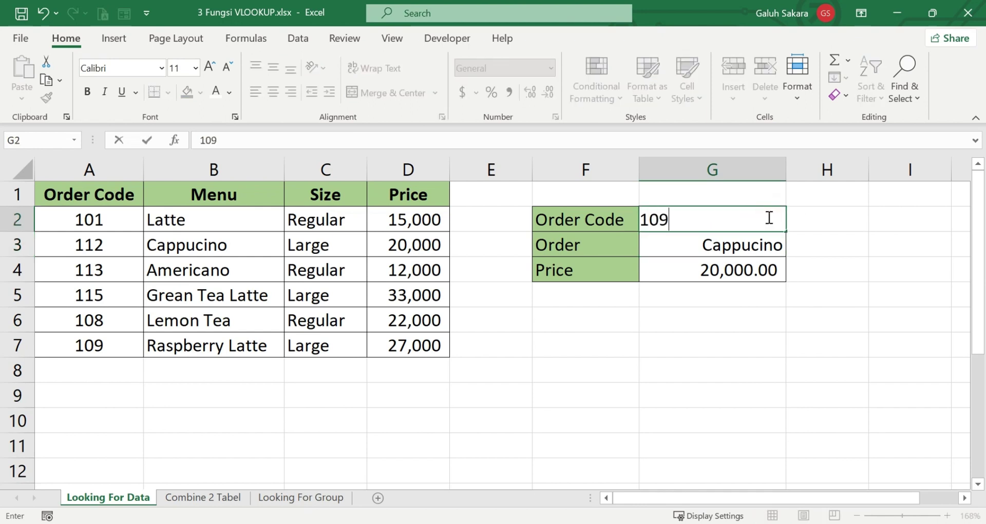
{"action": "key", "text": "Return"}
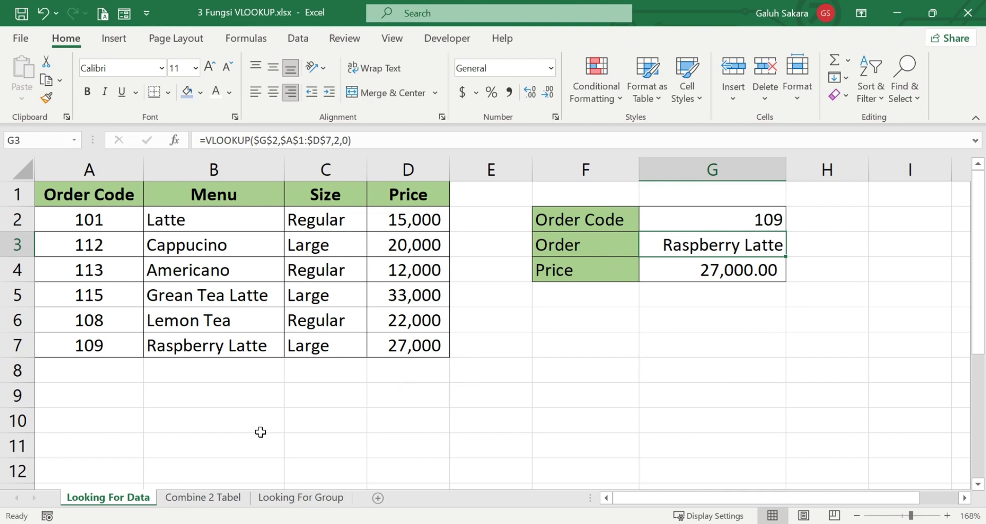
{"action": "left_click", "coordinate": [208, 499]}
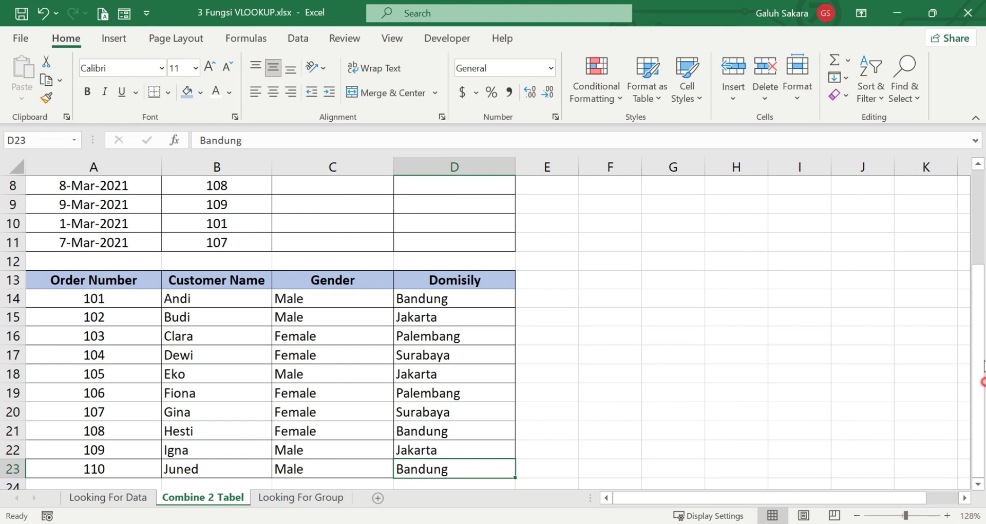
{"action": "left_click_drag", "start_coordinate": [982, 366], "coordinate": [980, 196]}
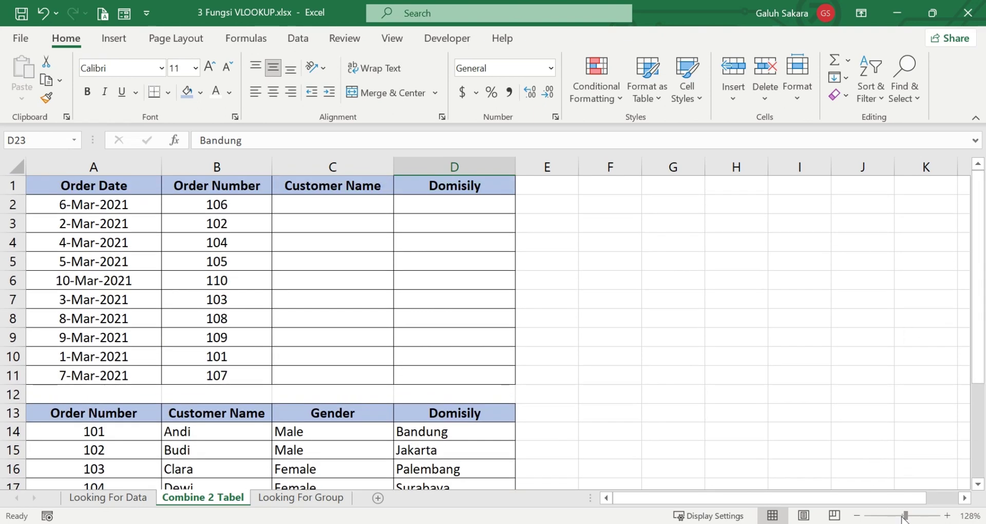
{"action": "left_click_drag", "start_coordinate": [905, 516], "coordinate": [901, 515]}
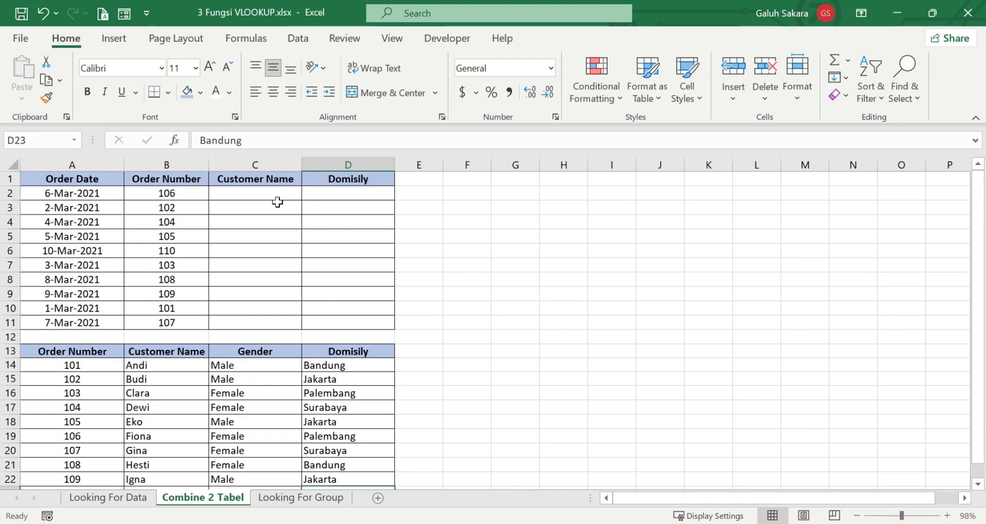
{"action": "left_click", "coordinate": [312, 190]}
{"action": "left_click", "coordinate": [267, 192]}
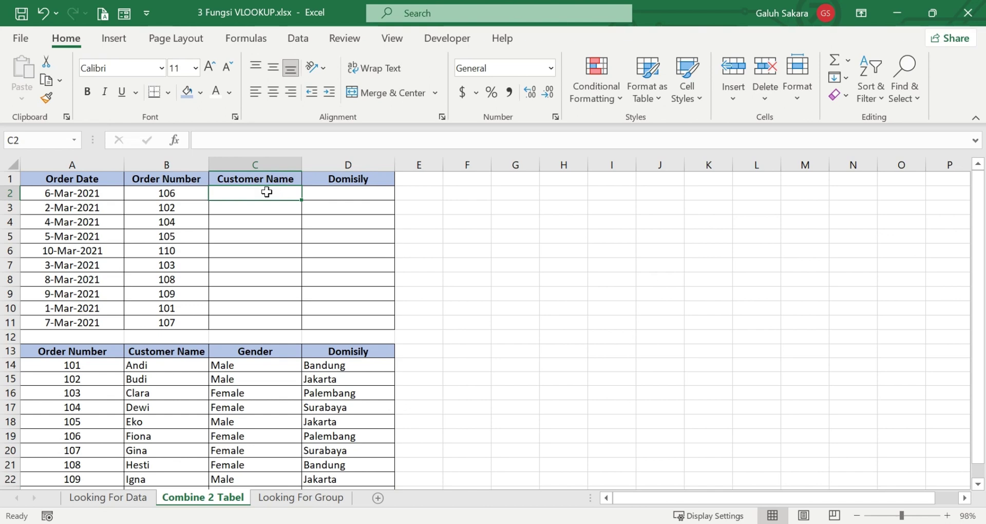
{"action": "left_click", "coordinate": [362, 192]}
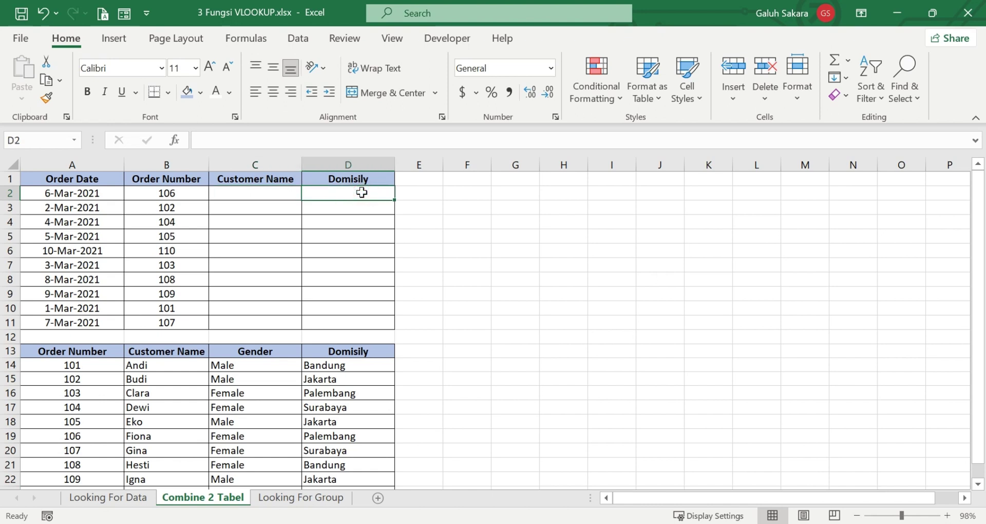
{"action": "left_click", "coordinate": [194, 197]}
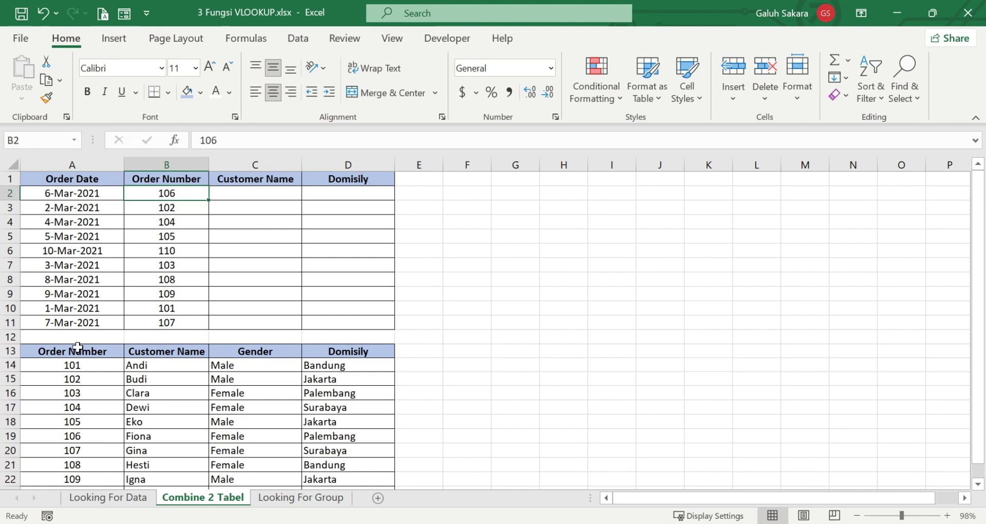
{"action": "left_click", "coordinate": [63, 366]}
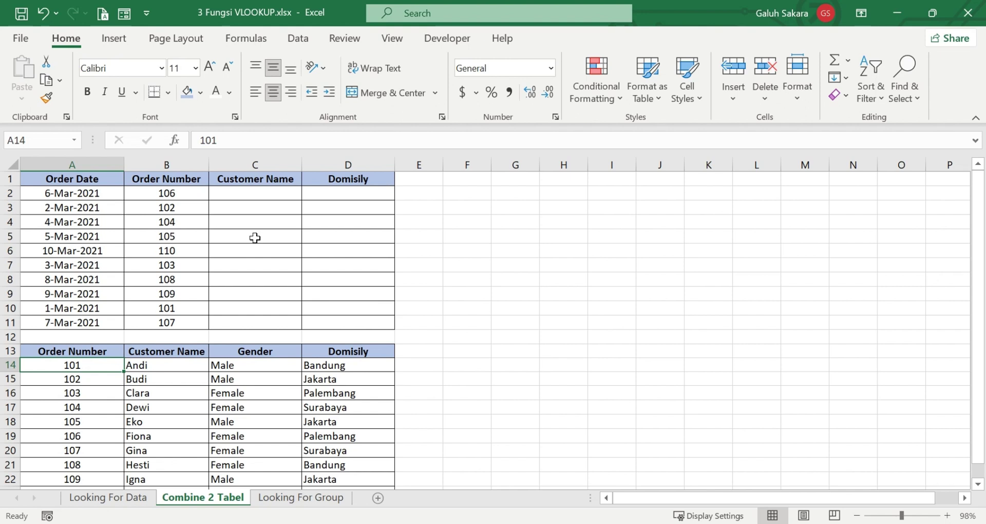
Start a VLOOKUP in C2 using B2's order number against the customer table A13:D23
{"action": "left_click", "coordinate": [252, 189]}
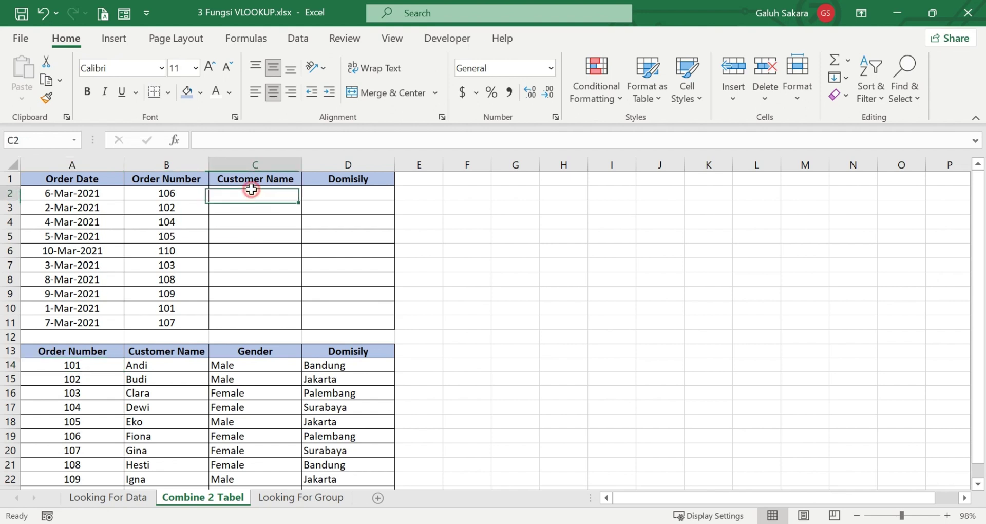
{"action": "type", "text": "="}
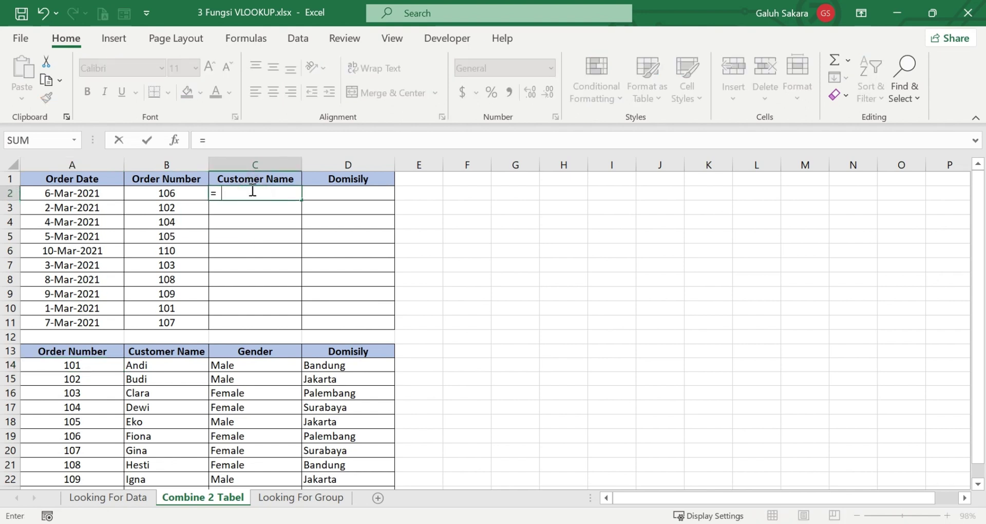
{"action": "type", "text": "vl"}
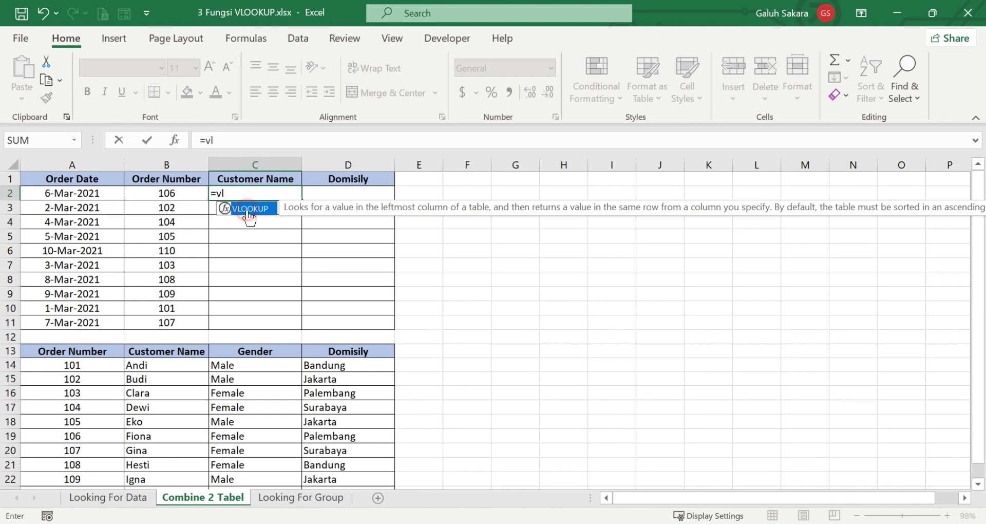
{"action": "double_click", "coordinate": [247, 210]}
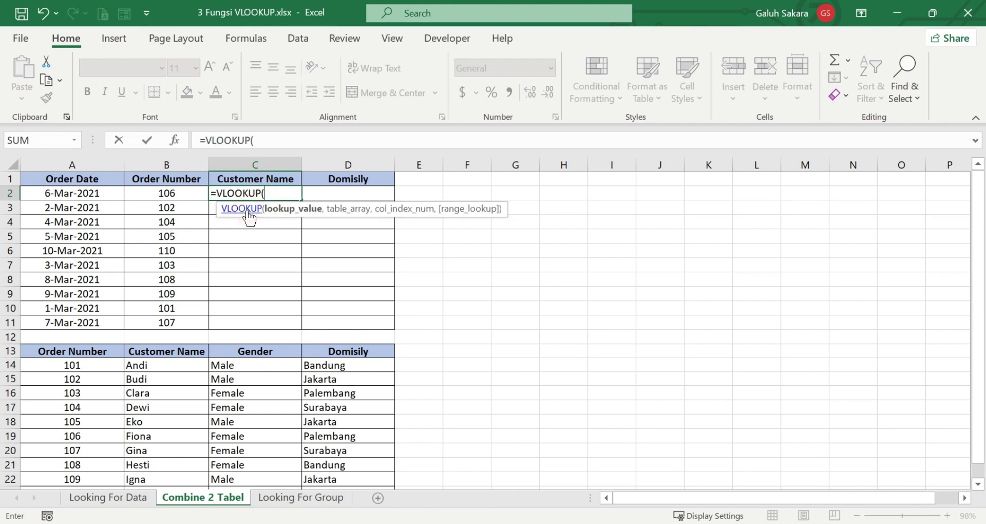
{"action": "left_click", "coordinate": [176, 192]}
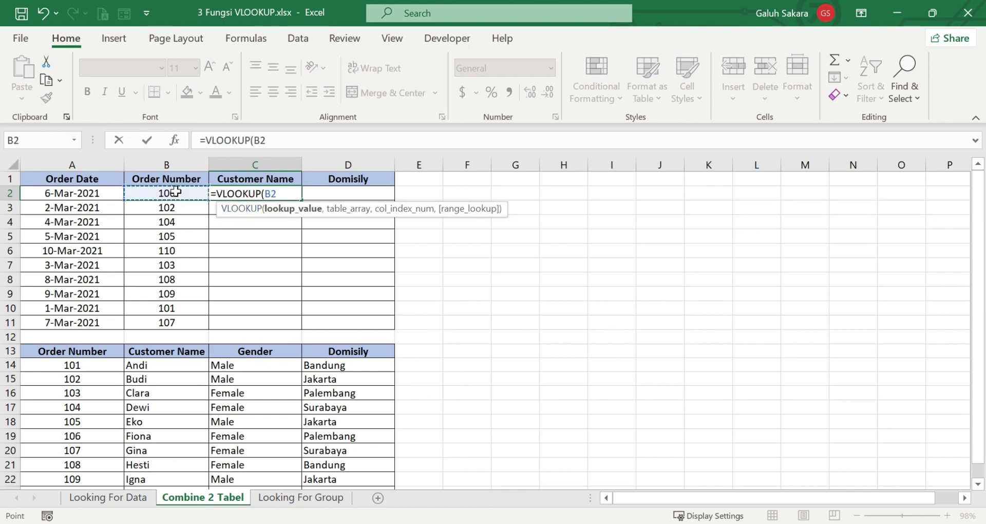
{"action": "type", "text": ","}
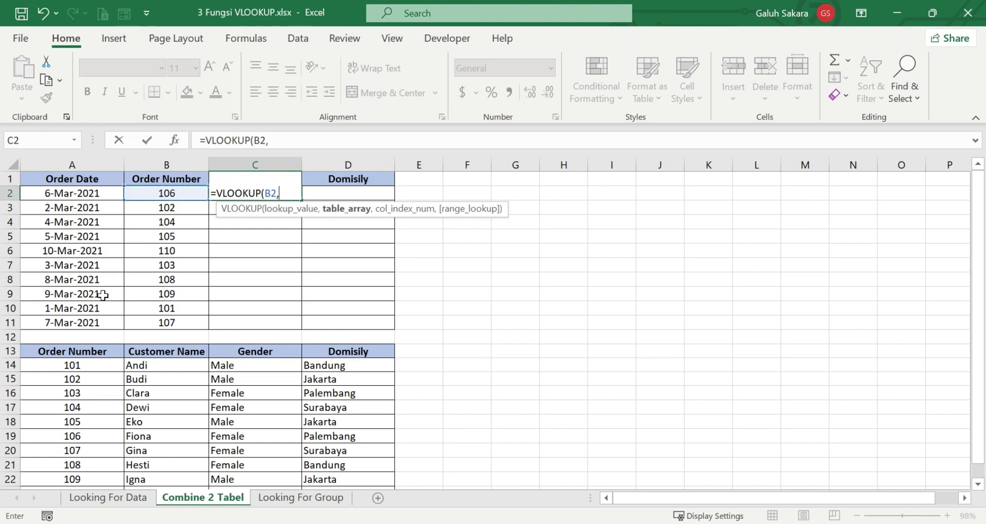
{"action": "left_click", "coordinate": [84, 353]}
{"action": "left_click_drag", "start_coordinate": [83, 353], "coordinate": [336, 436]}
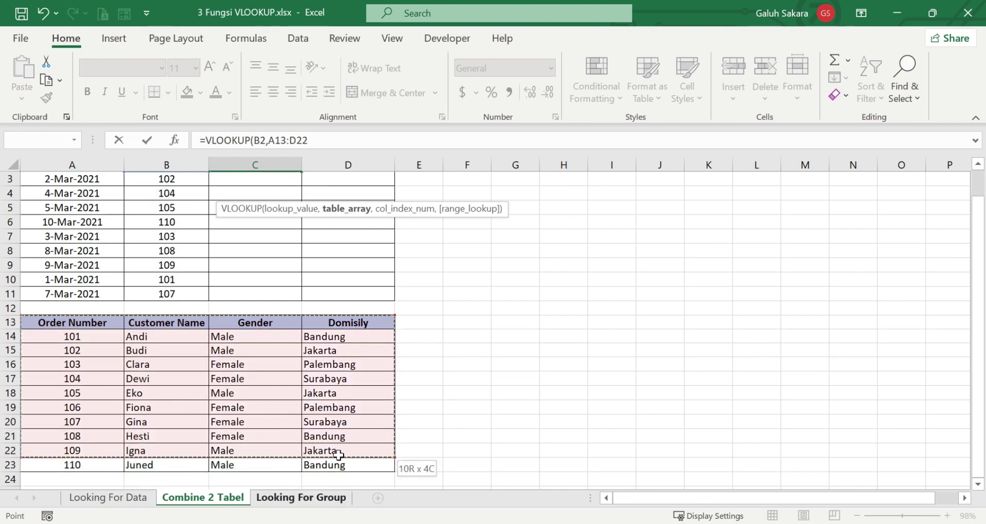
{"action": "left_click_drag", "start_coordinate": [335, 436], "coordinate": [341, 466]}
{"action": "left_click_drag", "start_coordinate": [979, 396], "coordinate": [981, 198]}
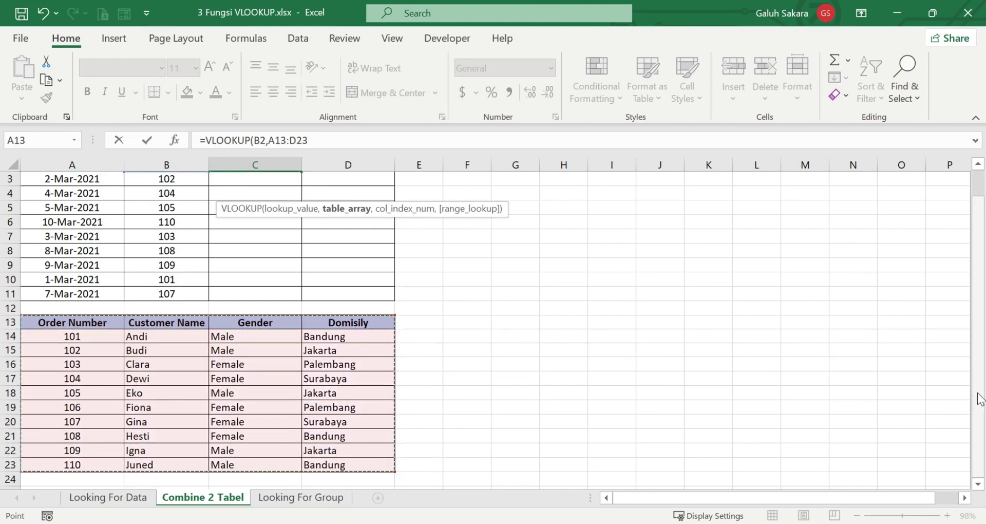
Make the range end absolute and complete C2 as =VLOOKUP(B2,A13:$D$23,2,0)
{"action": "left_click", "coordinate": [318, 140]}
{"action": "left_click", "coordinate": [320, 193]}
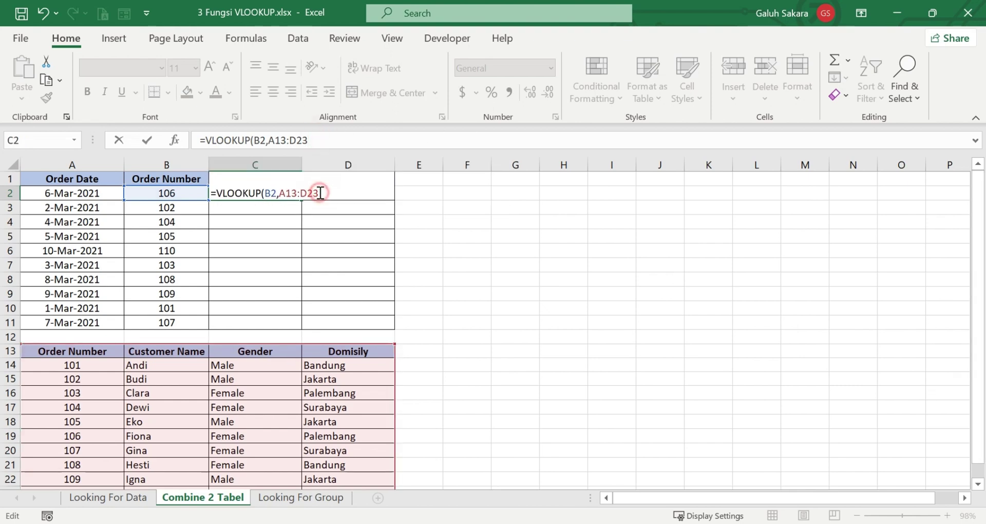
{"action": "key", "text": "F4"}
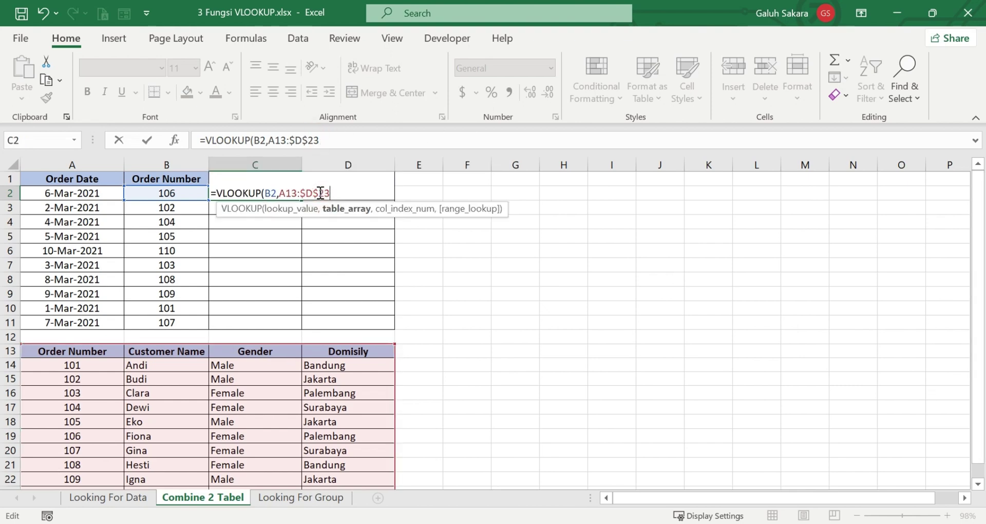
{"action": "type", "text": ","}
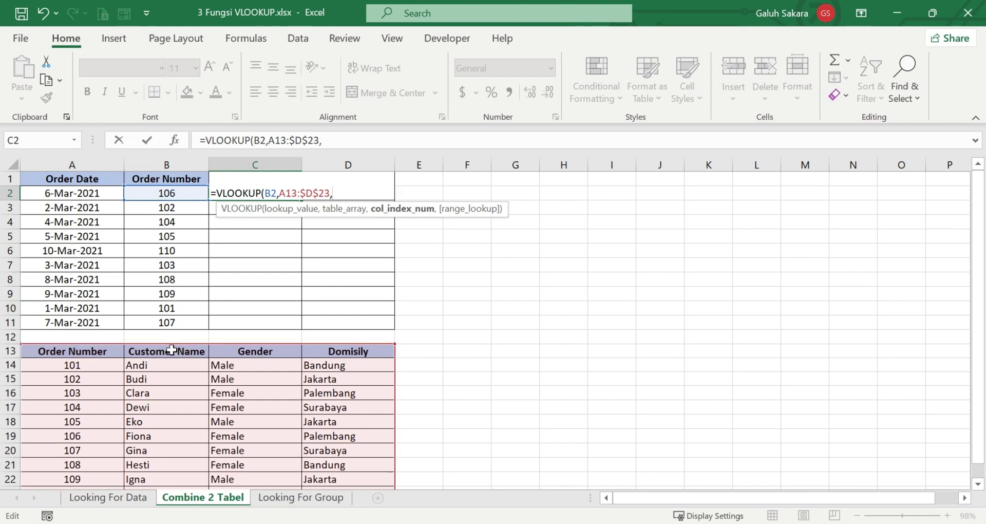
{"action": "type", "text": "2"}
{"action": "type", "text": ",0"}
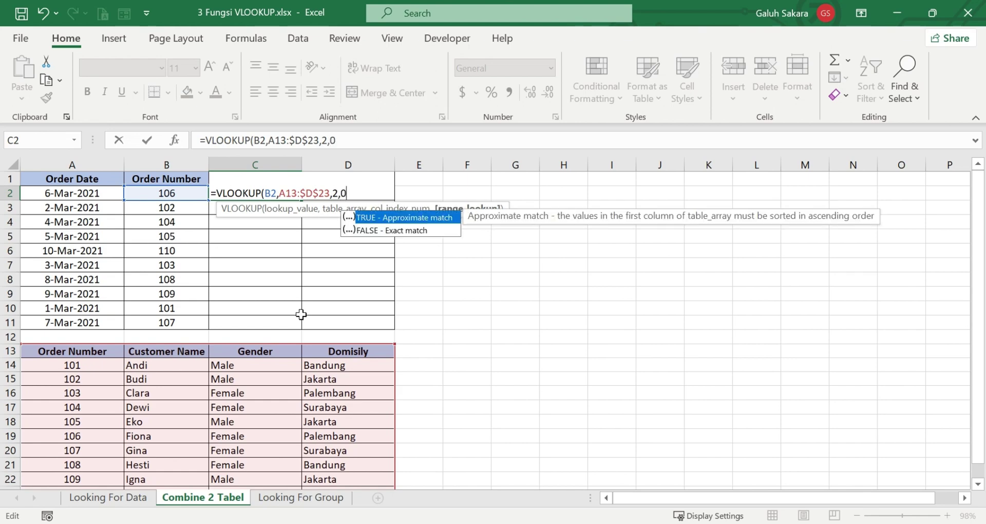
{"action": "key", "text": "Escape"}
{"action": "type", "text": ")"}
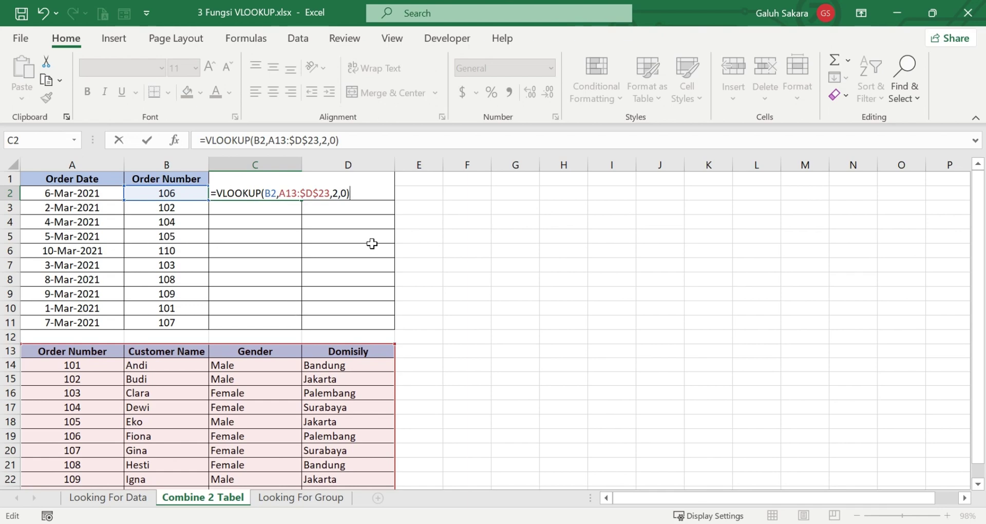
{"action": "key", "text": "Return"}
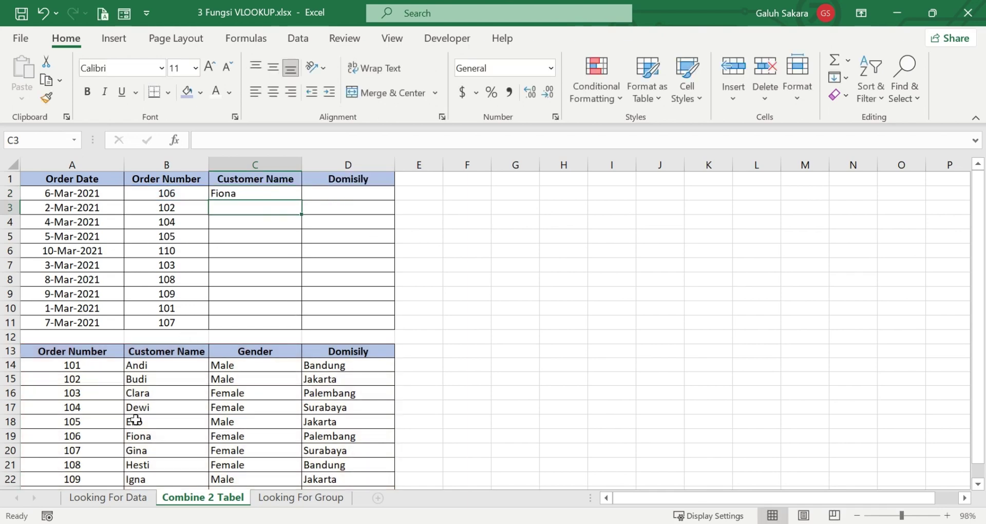
Copy the C2 lookup down to C11, giving #N/A for orders 103, 101 and 107
{"action": "left_click", "coordinate": [287, 195]}
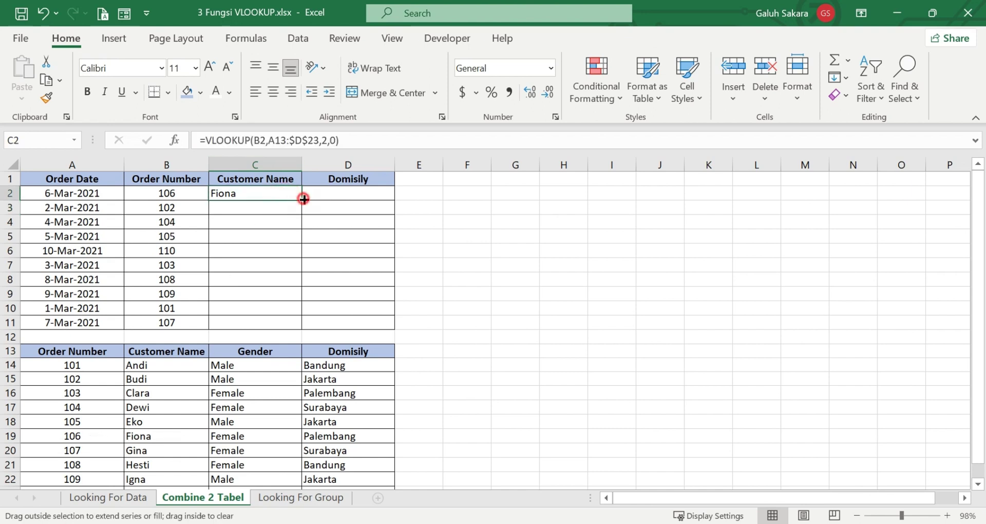
{"action": "double_click", "coordinate": [302, 200]}
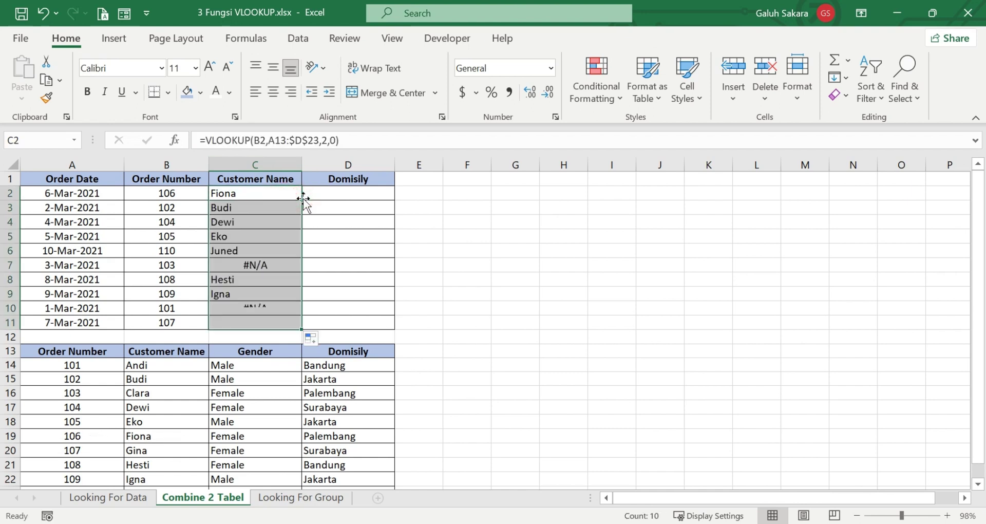
{"action": "left_click", "coordinate": [253, 266]}
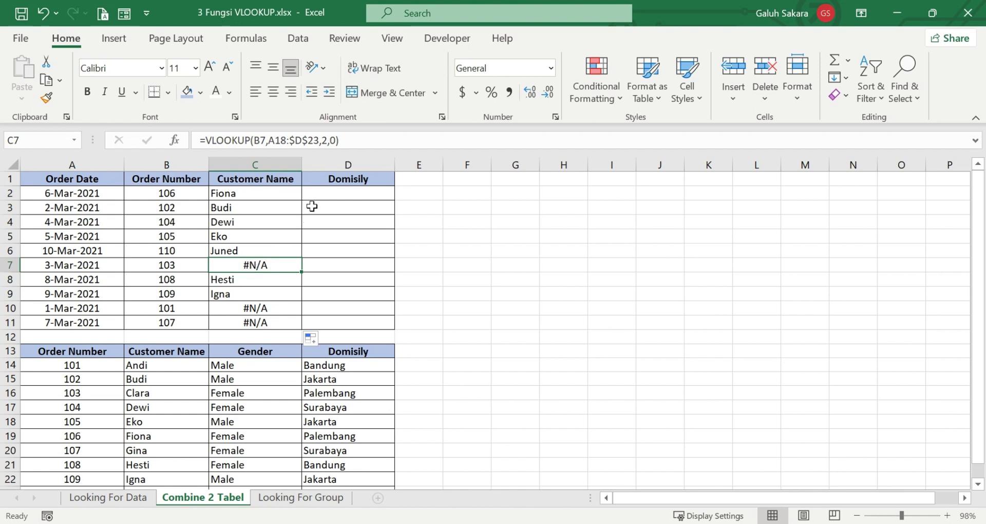
{"action": "left_click", "coordinate": [282, 194]}
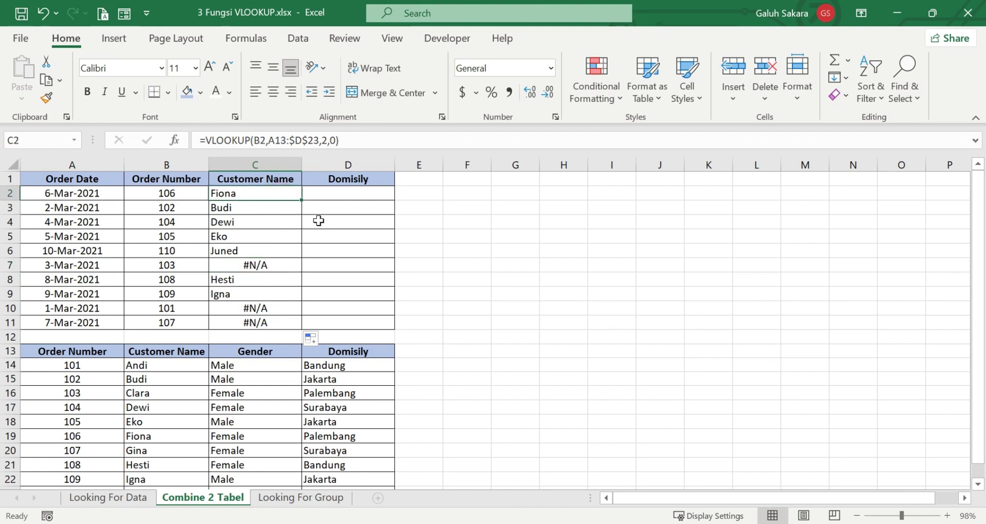
Enter =VLOOKUP(B2,A13:$D$23,4,0) in D2 to look up the domicile
{"action": "left_click", "coordinate": [369, 190]}
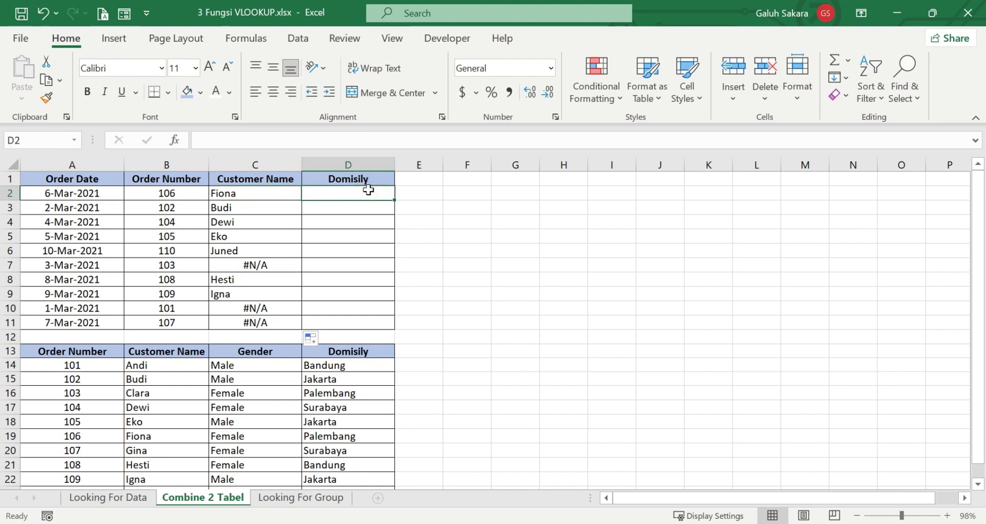
{"action": "type", "text": "=v"}
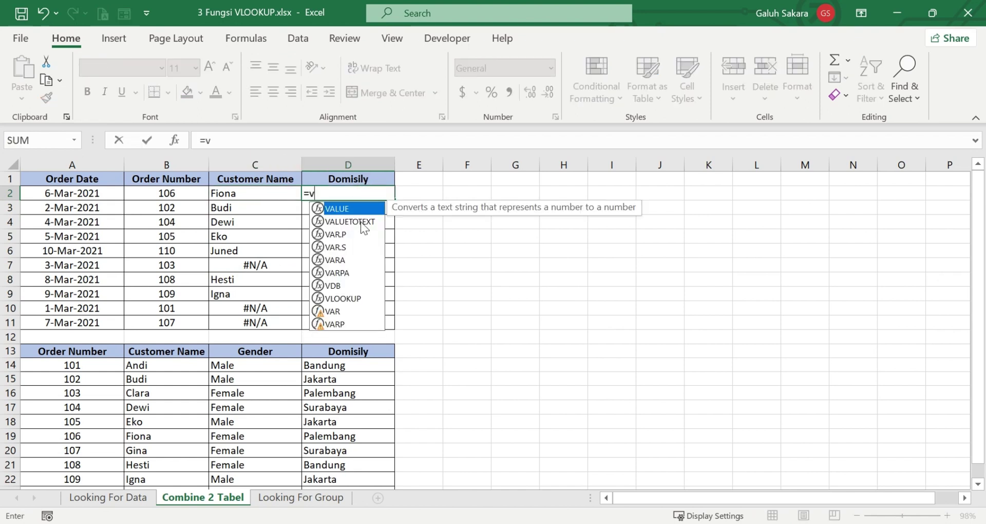
{"action": "double_click", "coordinate": [343, 298]}
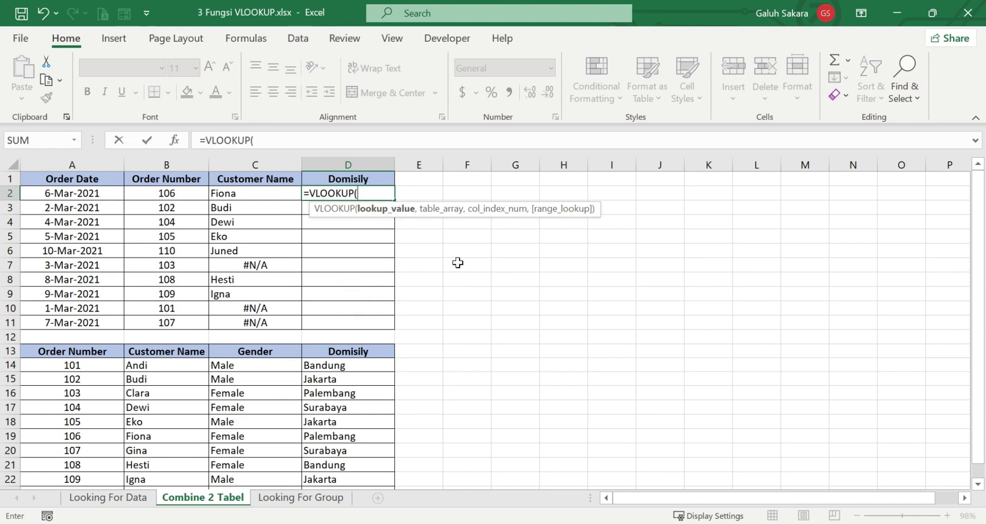
{"action": "type", "text": "b2"}
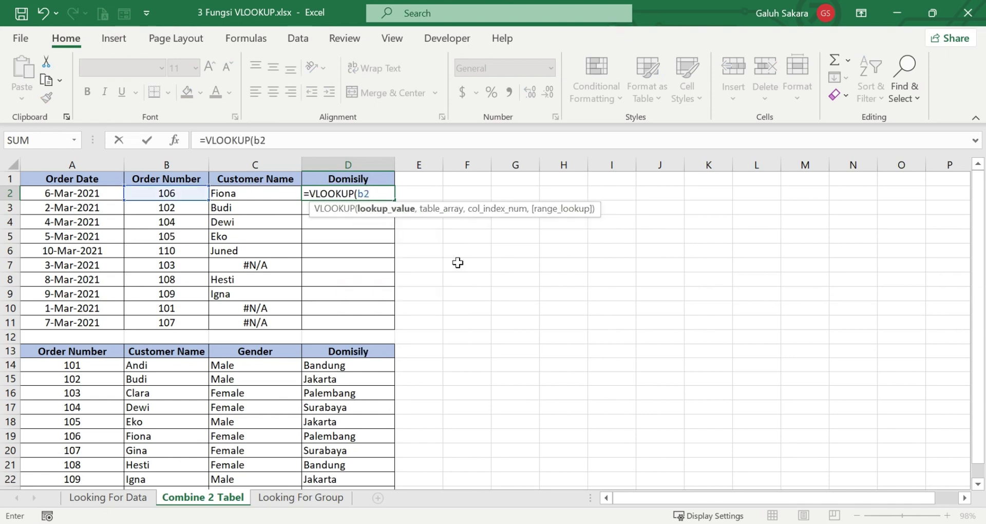
{"action": "type", "text": ","}
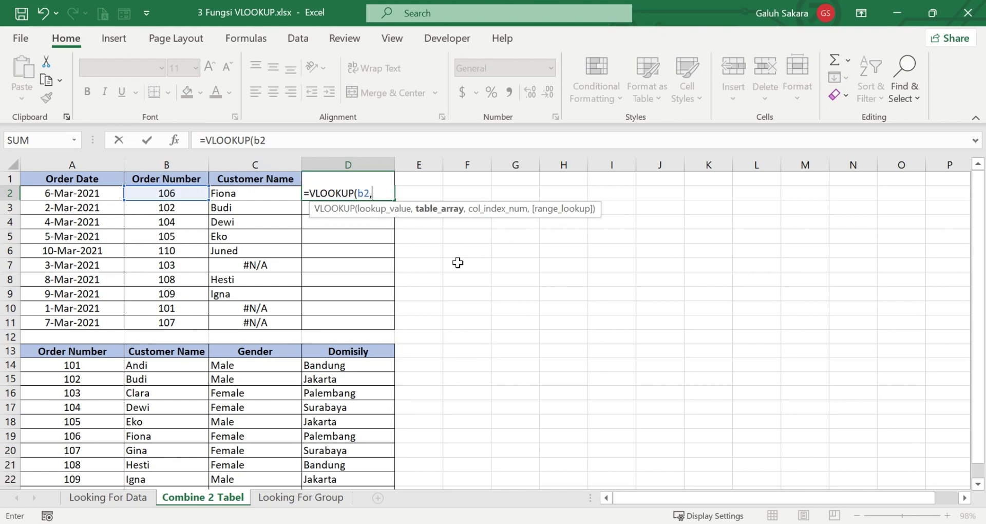
{"action": "mouse_move", "coordinate": [103, 351]}
{"action": "left_mouse_down"}
{"action": "mouse_move", "coordinate": [342, 410]}
{"action": "mouse_move", "coordinate": [341, 465]}
{"action": "left_mouse_up"}
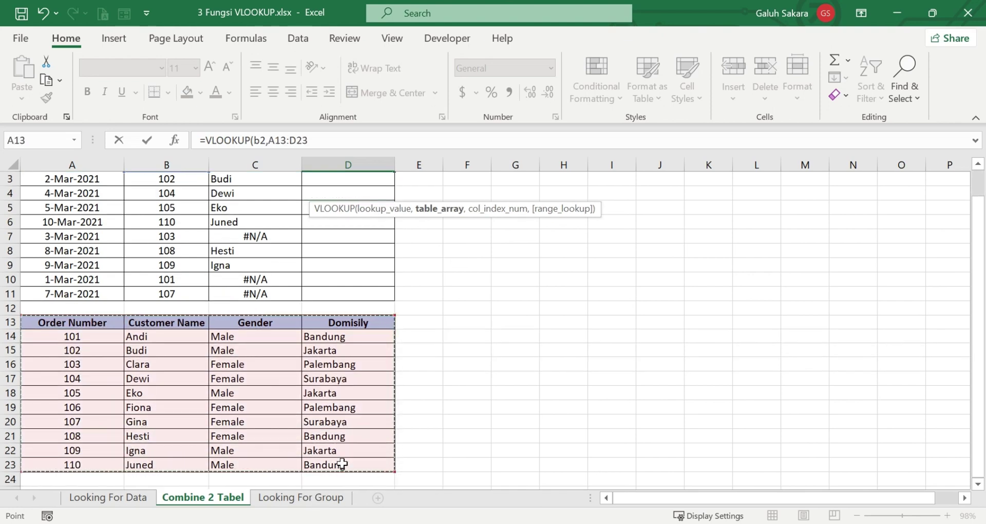
{"action": "left_click", "coordinate": [320, 140]}
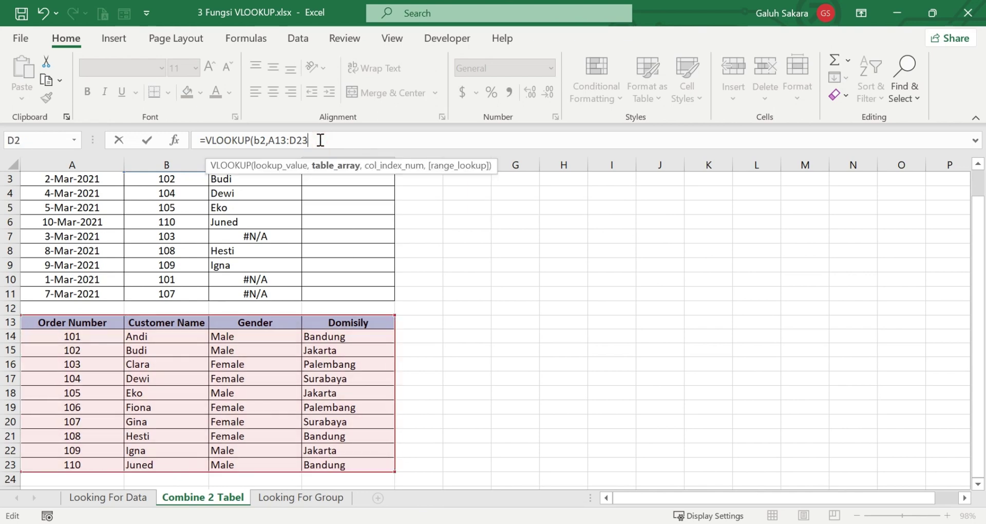
{"action": "key", "text": "F4"}
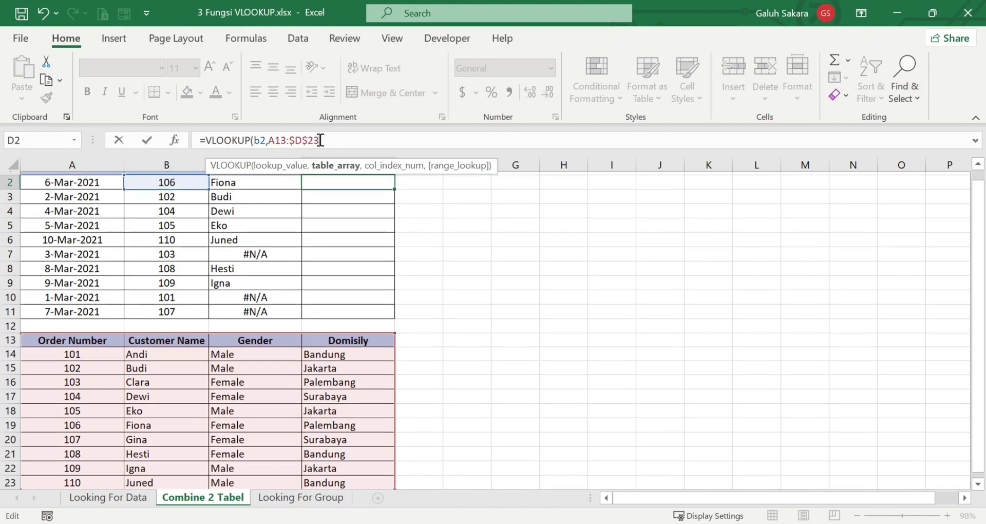
{"action": "type", "text": ",4"}
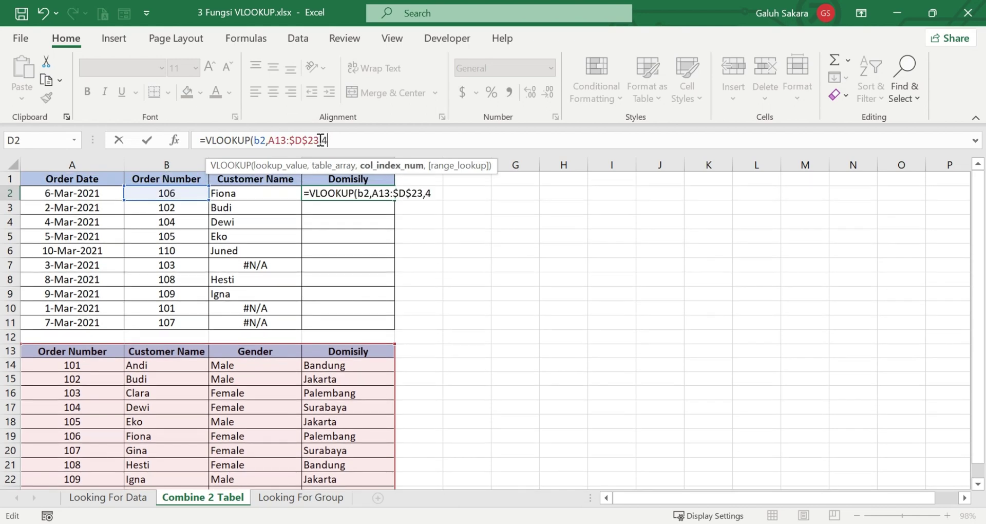
{"action": "type", "text": ",0)"}
{"action": "key", "text": "Return"}
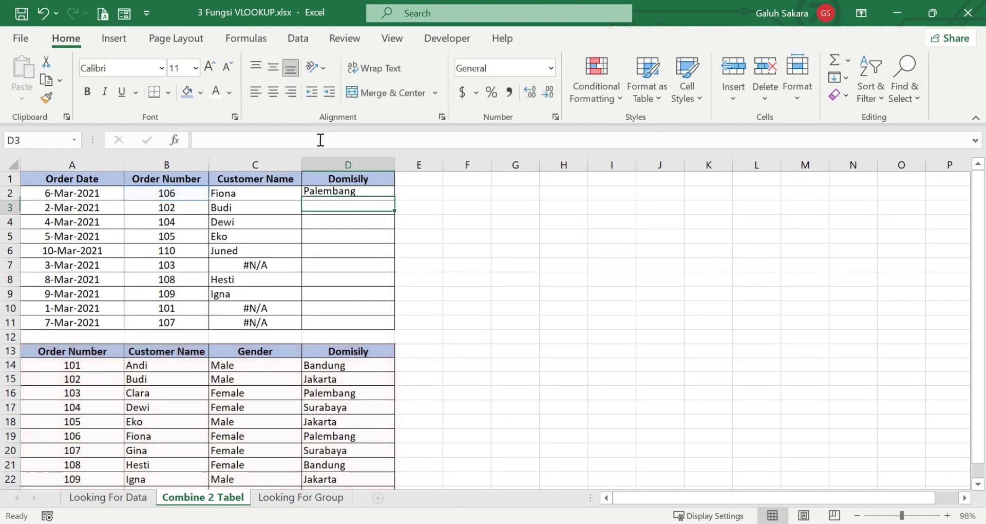
Fill the D2 formula down the Domisily column, then switch to the Looking For Group sheet
{"action": "left_click", "coordinate": [388, 192]}
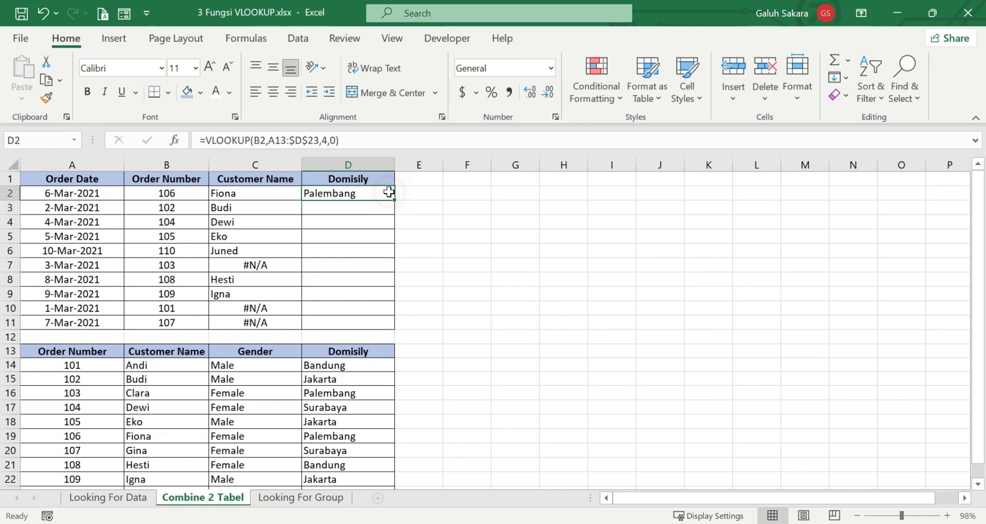
{"action": "double_click", "coordinate": [394, 202]}
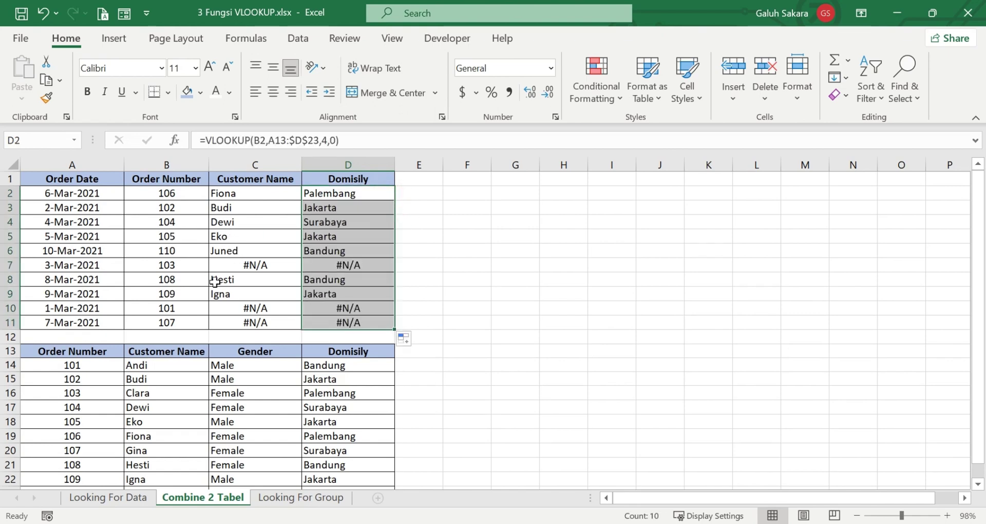
{"action": "left_click", "coordinate": [311, 498]}
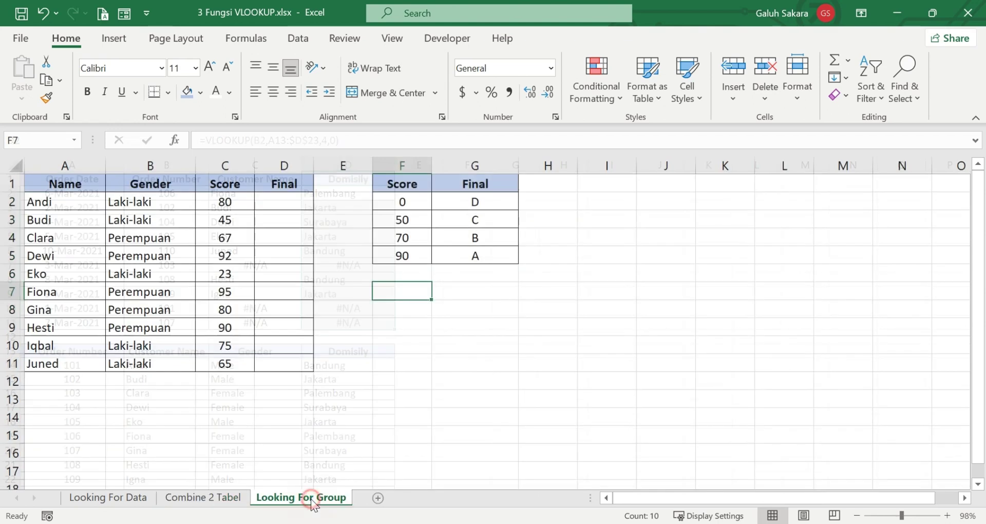
{"action": "left_click", "coordinate": [430, 361]}
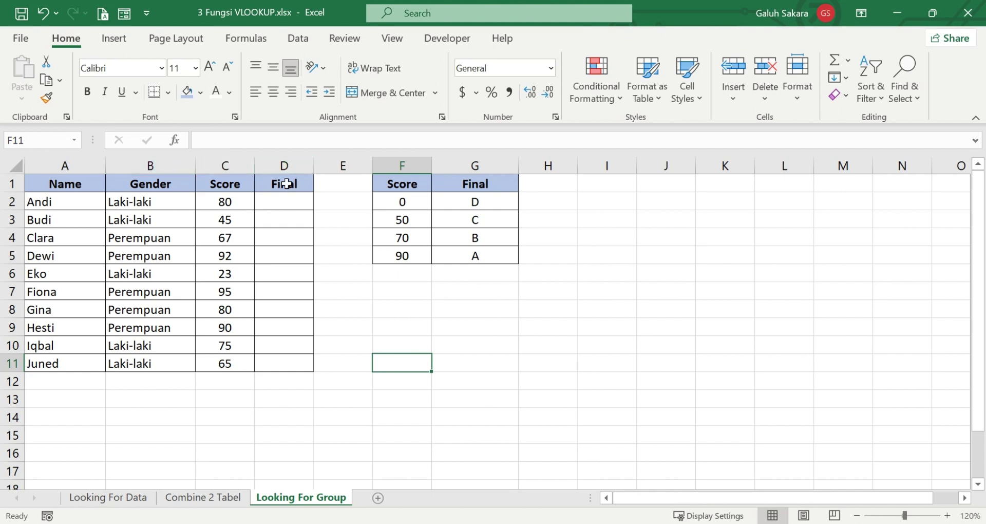
{"action": "left_click", "coordinate": [285, 200]}
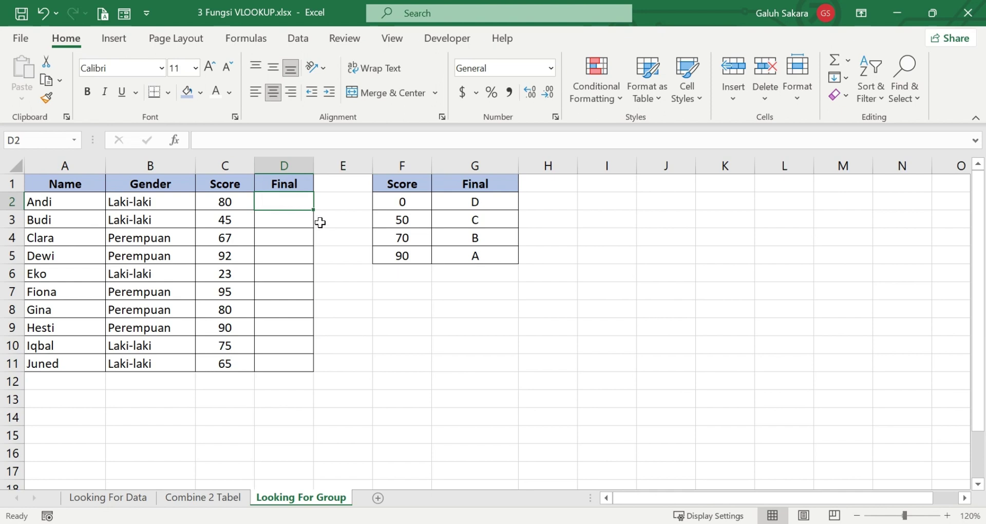
{"action": "left_click", "coordinate": [338, 201]}
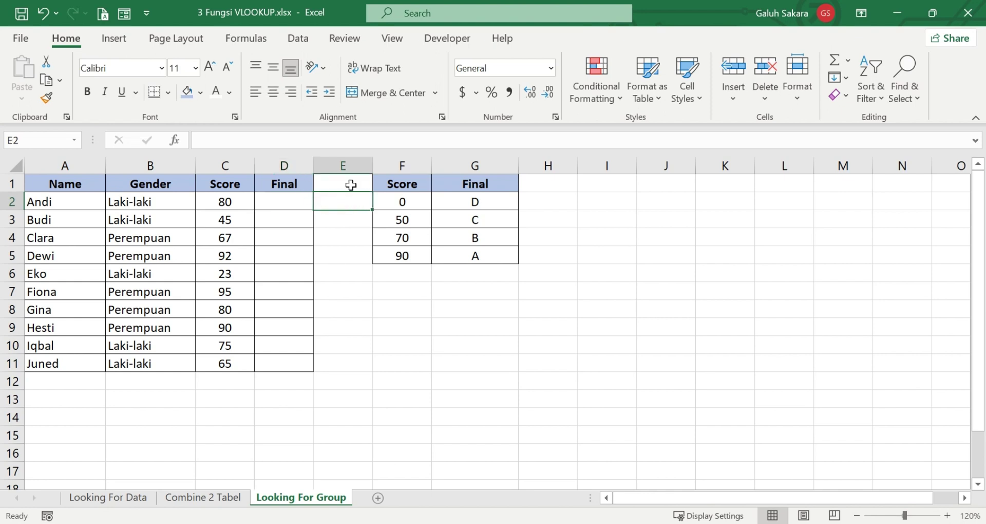
{"action": "left_click", "coordinate": [390, 183]}
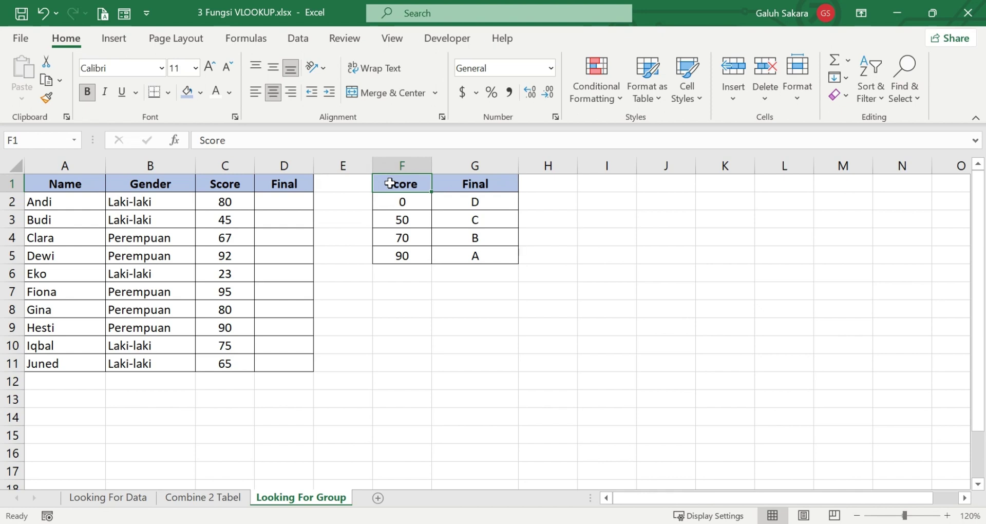
{"action": "left_click", "coordinate": [302, 203]}
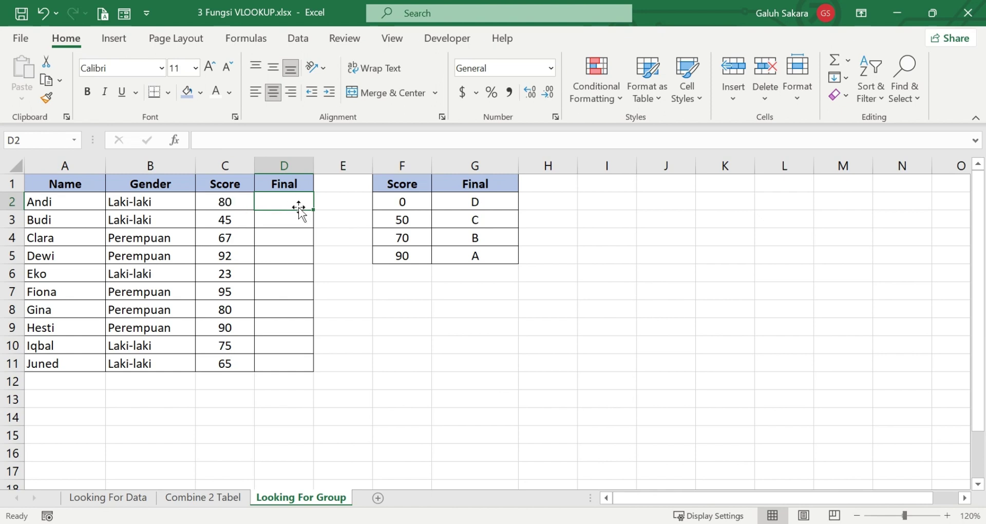
Enter =VLOOKUP(C2,$F$1:$G$5,2,1) in D2, grading the first score of 80 as B
{"action": "double_click", "coordinate": [298, 205]}
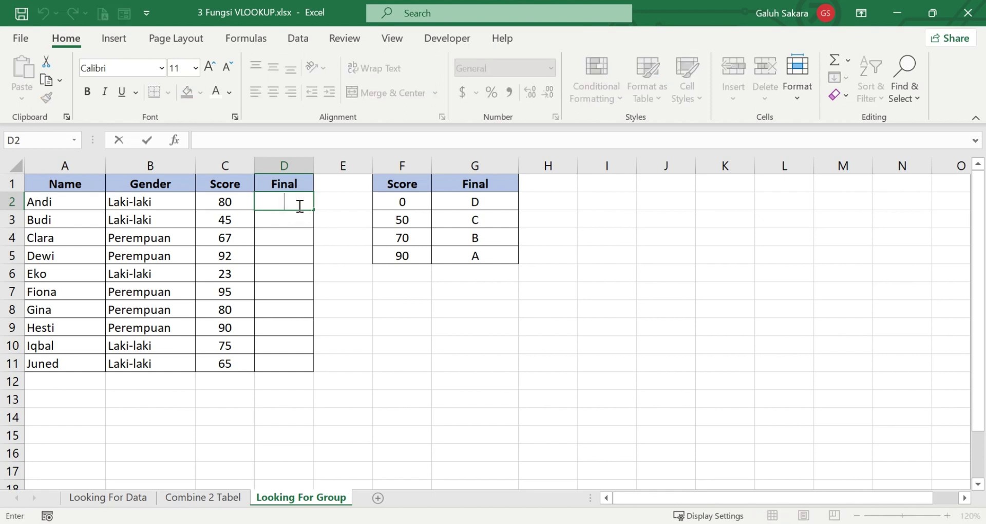
{"action": "type", "text": "=vl"}
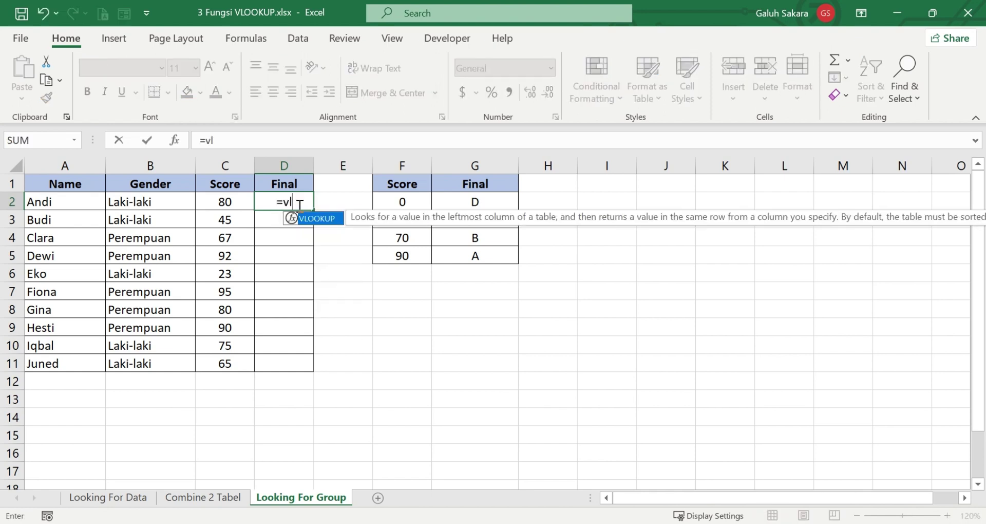
{"action": "double_click", "coordinate": [314, 222]}
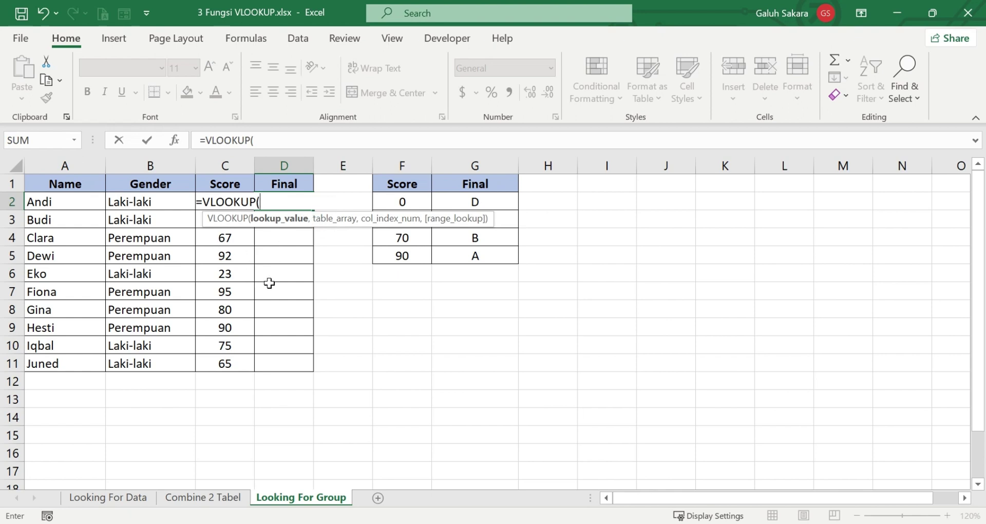
{"action": "key", "text": "Left"}
{"action": "key", "text": "Down"}
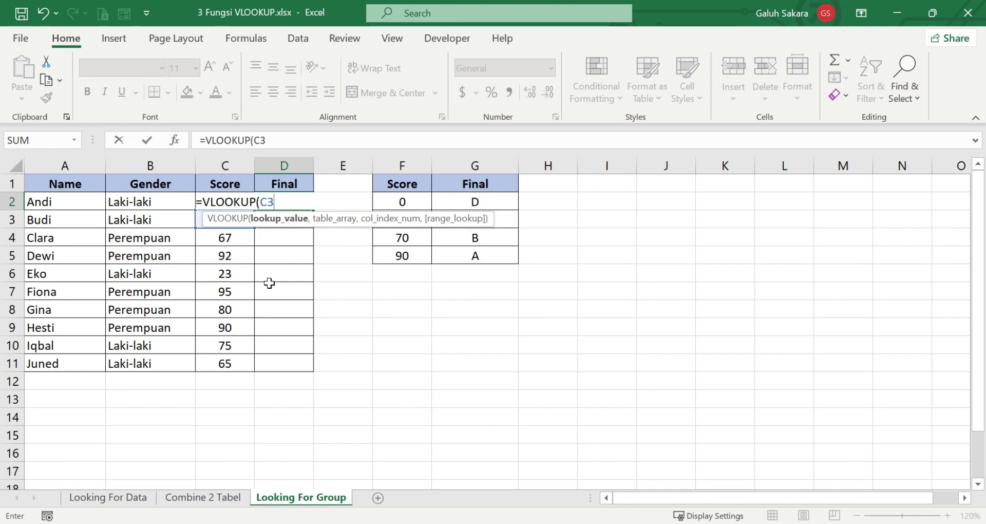
{"action": "key", "text": "BackSpace"}
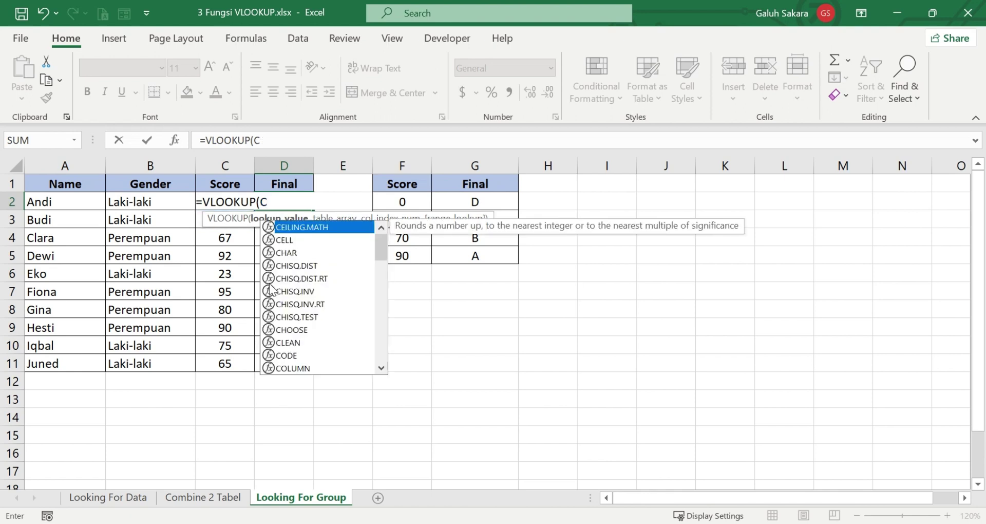
{"action": "type", "text": "2"}
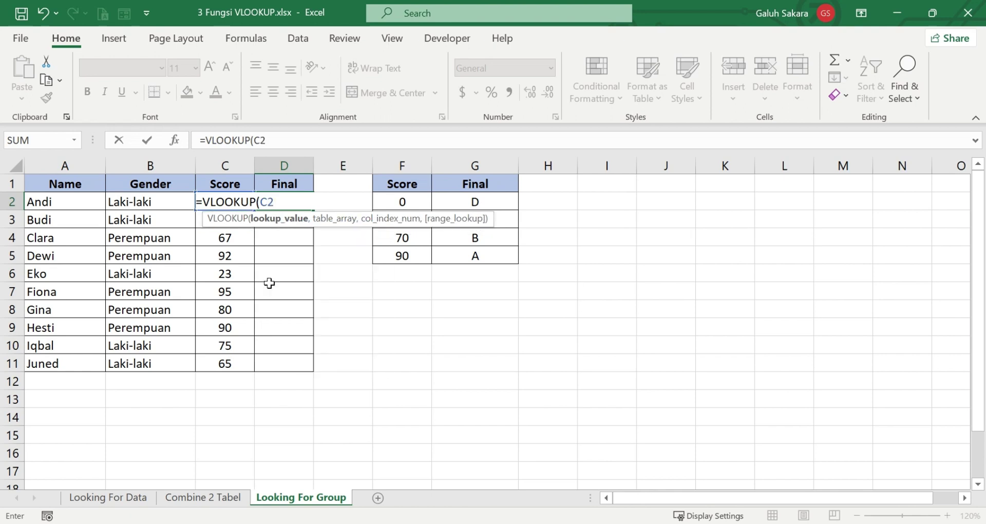
{"action": "type", "text": ","}
{"action": "mouse_move", "coordinate": [406, 190]}
{"action": "left_mouse_down"}
{"action": "mouse_move", "coordinate": [450, 213]}
{"action": "mouse_move", "coordinate": [475, 254]}
{"action": "left_mouse_up"}
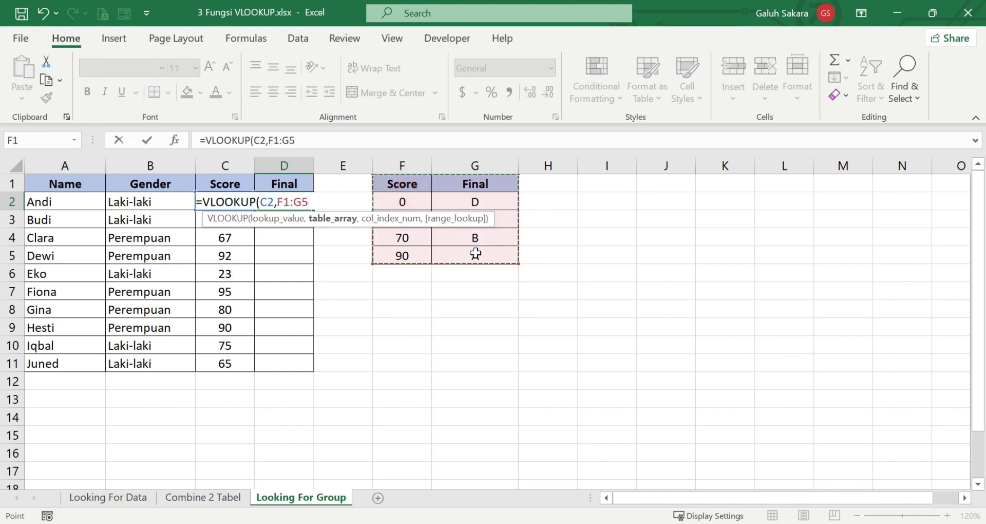
{"action": "key", "text": "F4"}
{"action": "type", "text": "$G$5,"}
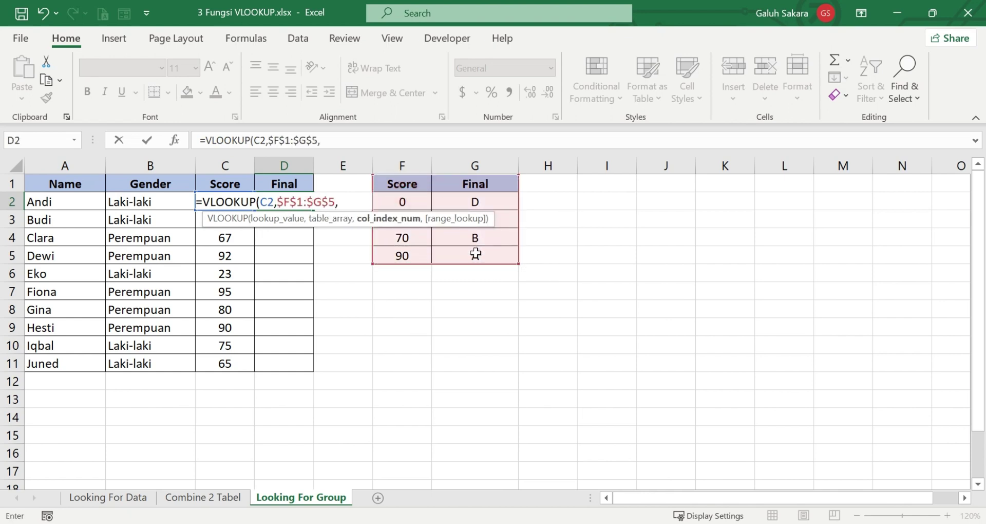
{"action": "type", "text": "2,"}
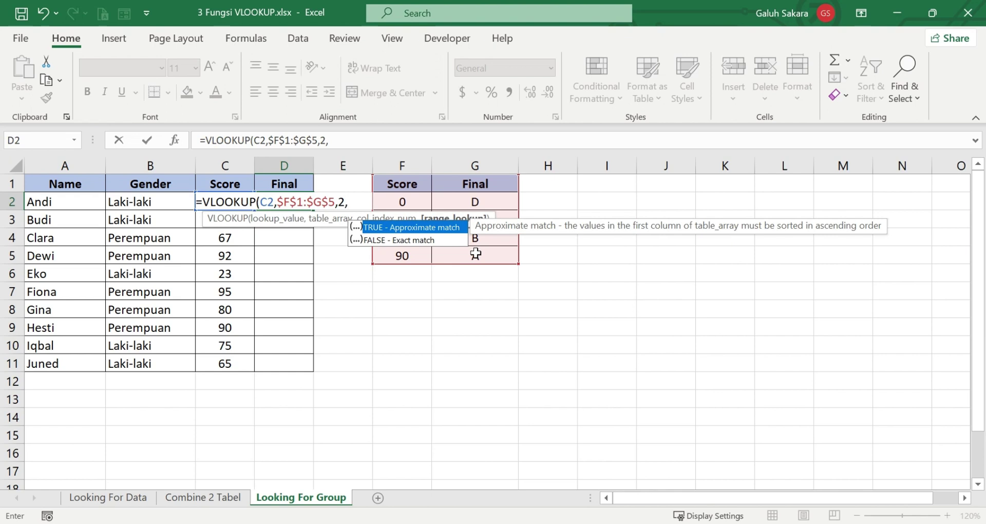
{"action": "type", "text": "1"}
{"action": "type", "text": ")"}
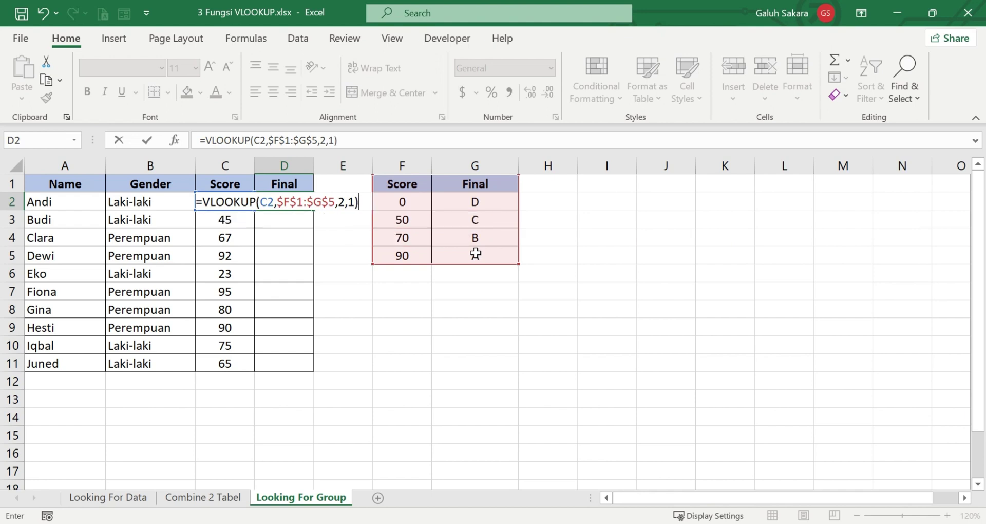
{"action": "key", "text": "ctrl+Return"}
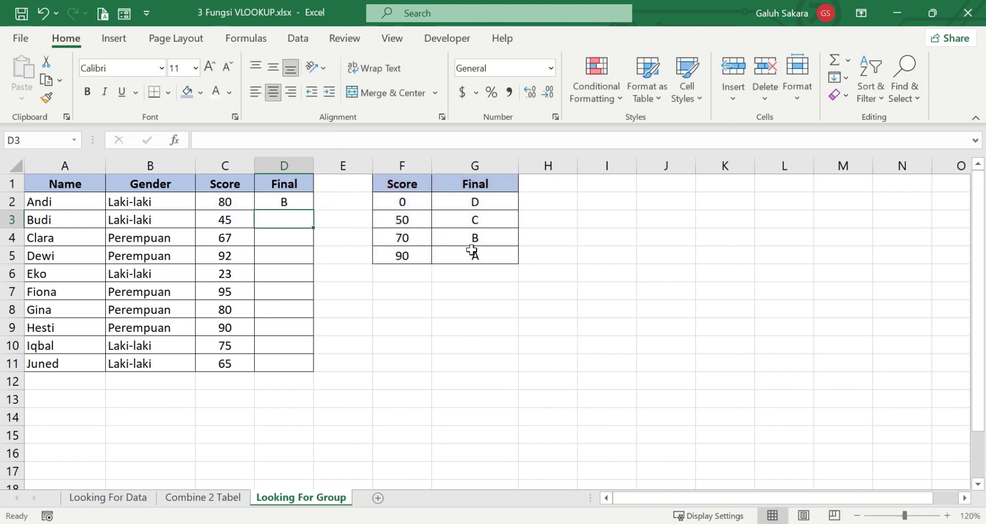
Fill the D2 grade formula down to D11, giving B, D, C, A, D, A, B, A, B, C
{"action": "left_click", "coordinate": [267, 205]}
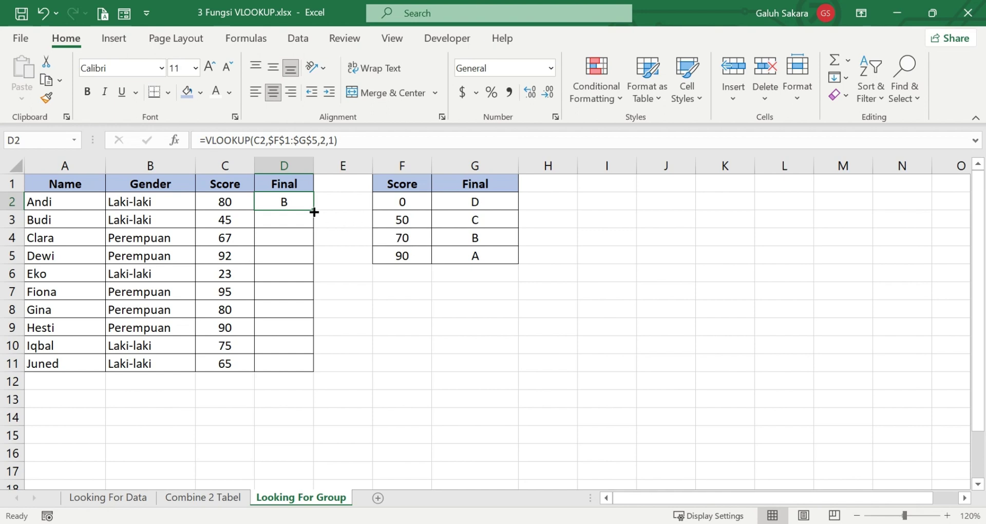
{"action": "left_click_drag", "start_coordinate": [314, 212], "coordinate": [314, 227]}
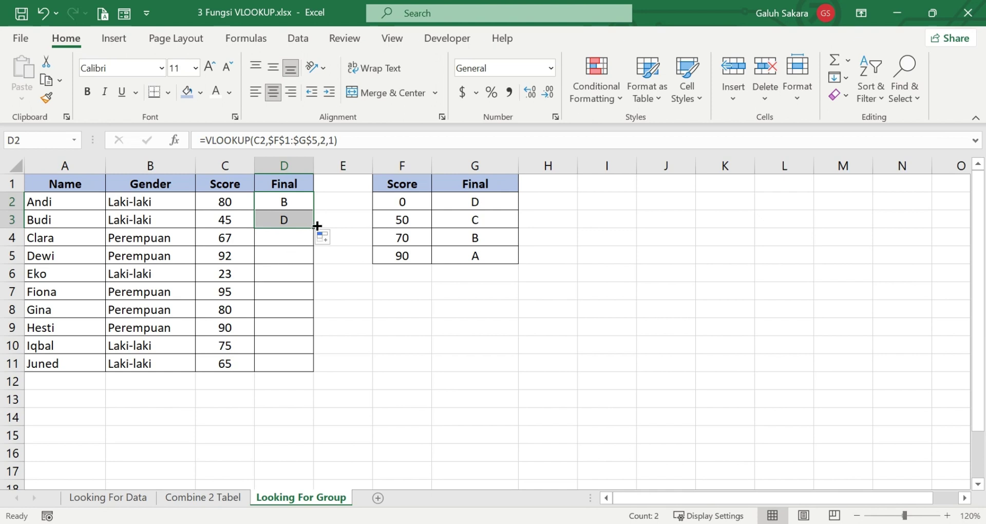
{"action": "double_click", "coordinate": [313, 227]}
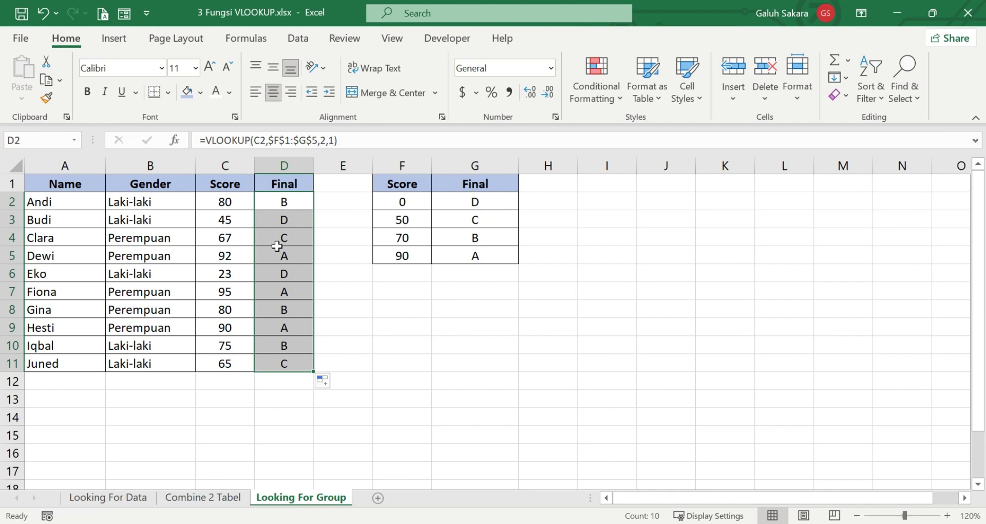
{"action": "left_click", "coordinate": [340, 345]}
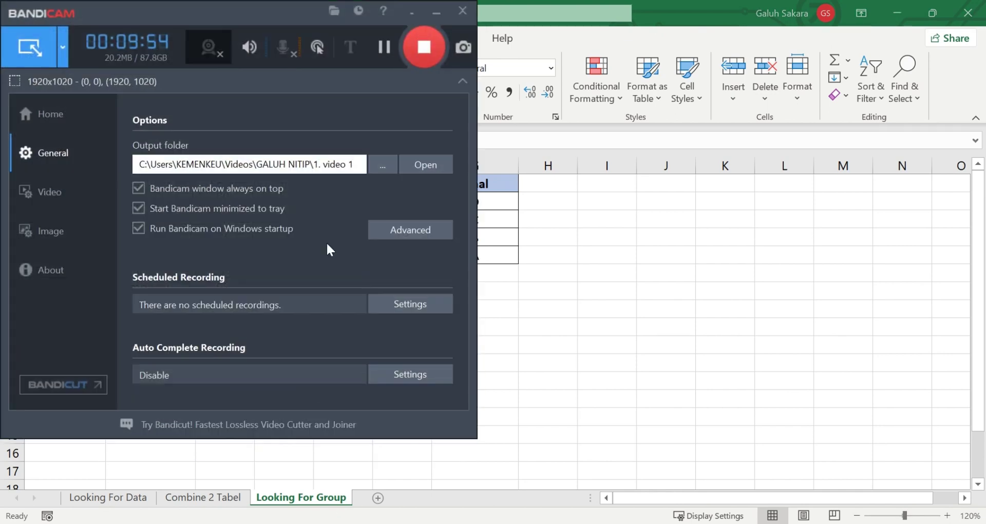
Stop the Bandicam screen recording
{"action": "left_click", "coordinate": [429, 60]}
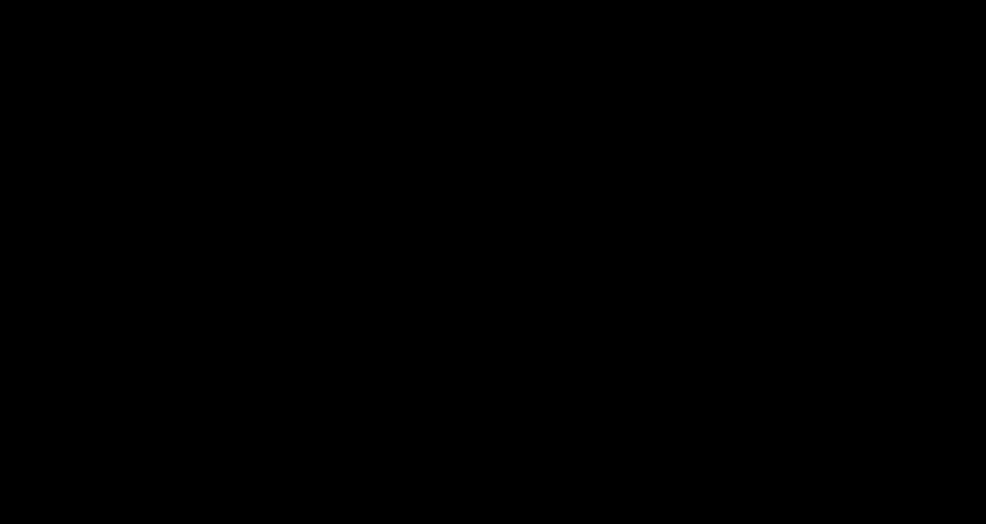